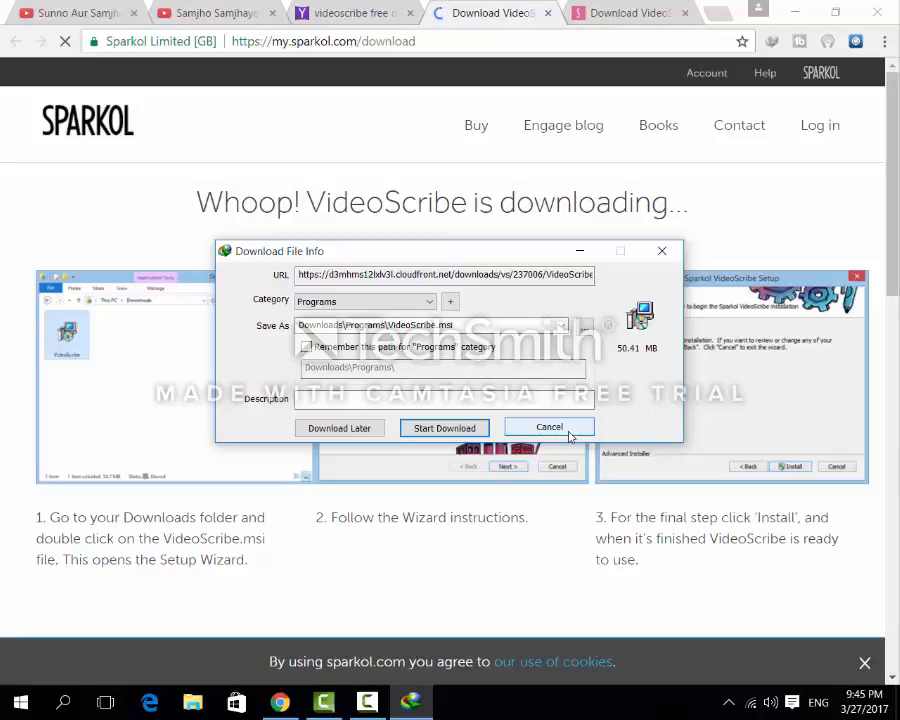
Cancel the VideoScribe.msi download without adding any download exception, and close the browser.
left_click(569, 433)
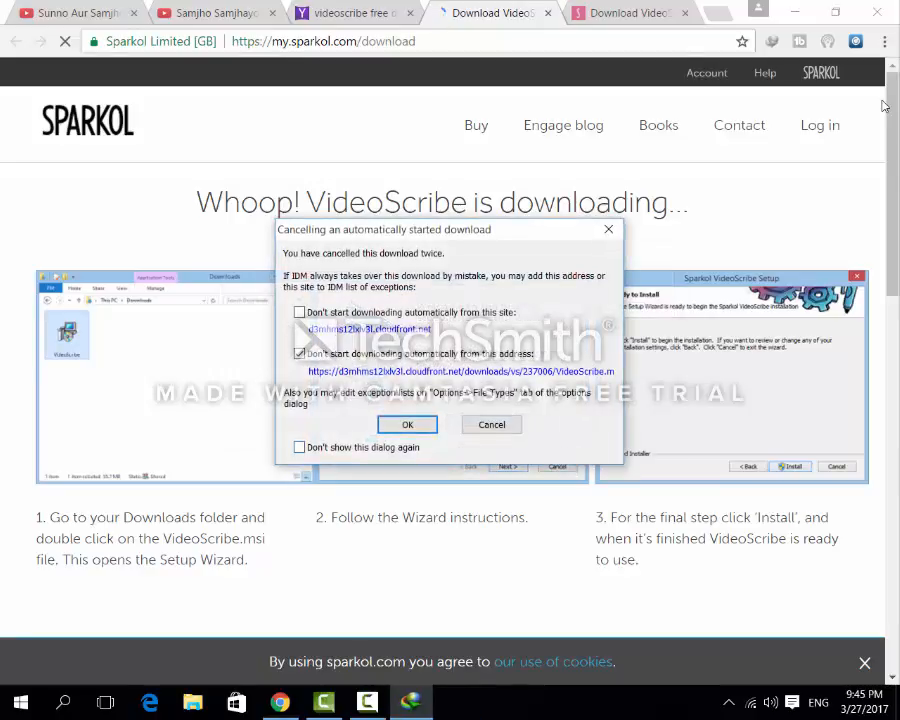
left_click(491, 424)
left_click(884, 10)
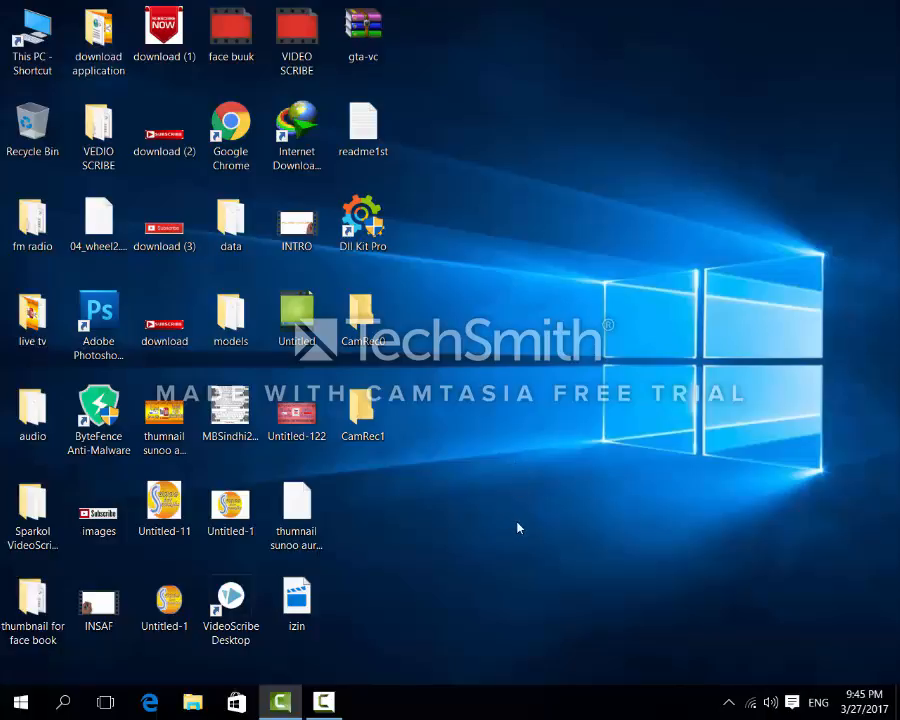
Launch VideoScribe Desktop and log in to its offline mode, declining the offered application update.
left_click(234, 627)
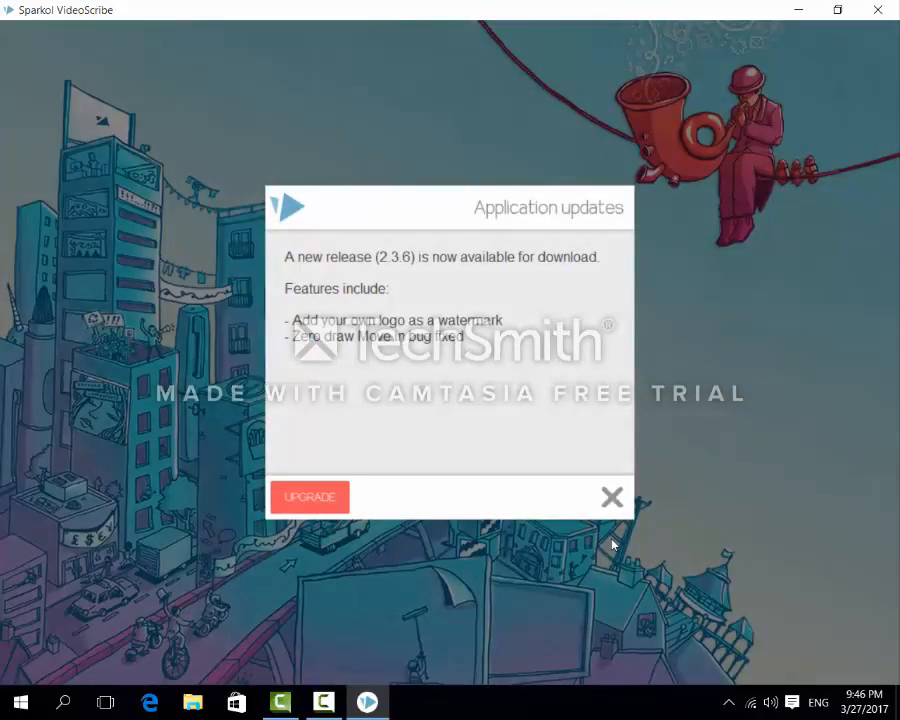
left_click(614, 500)
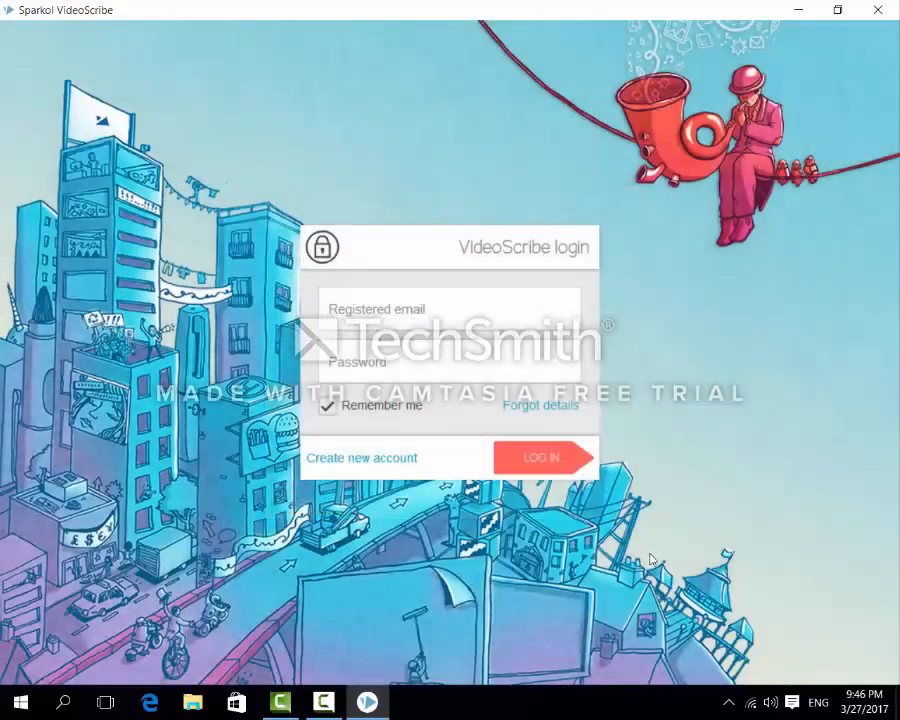
left_click(546, 468)
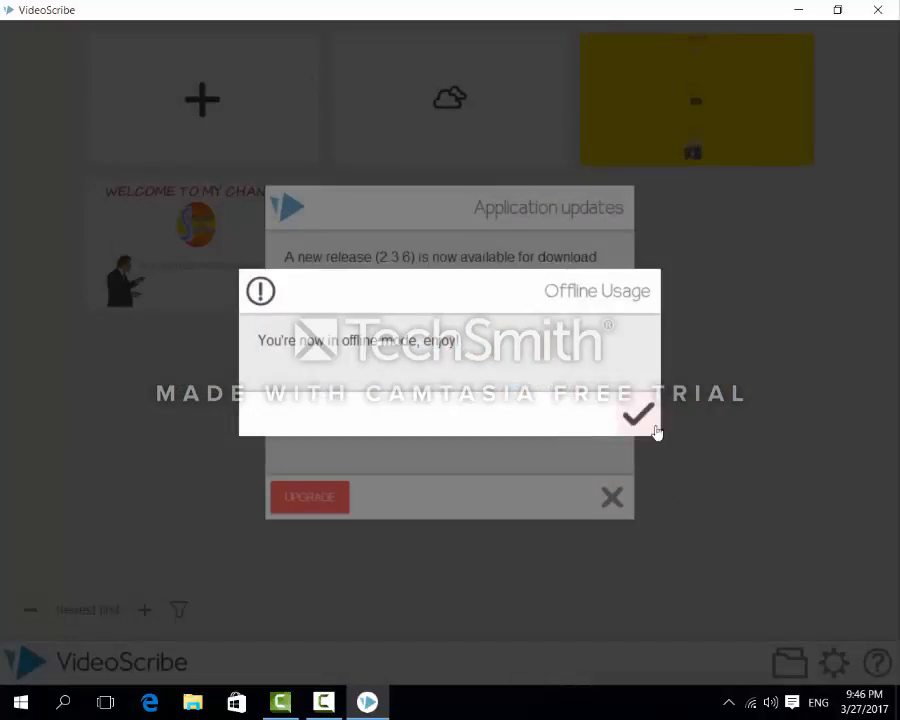
left_click(652, 426)
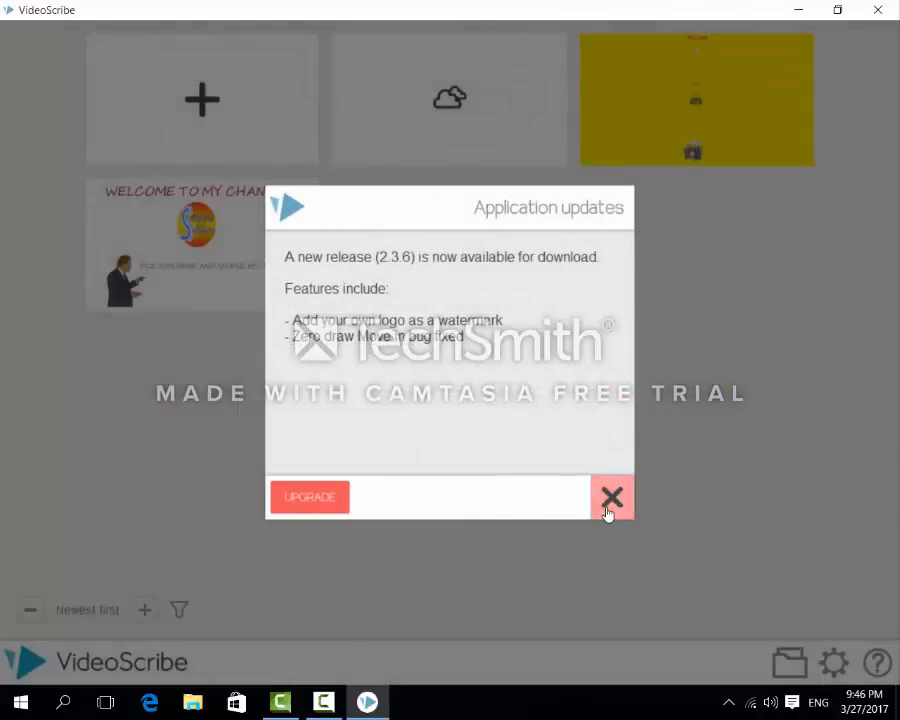
left_click(608, 503)
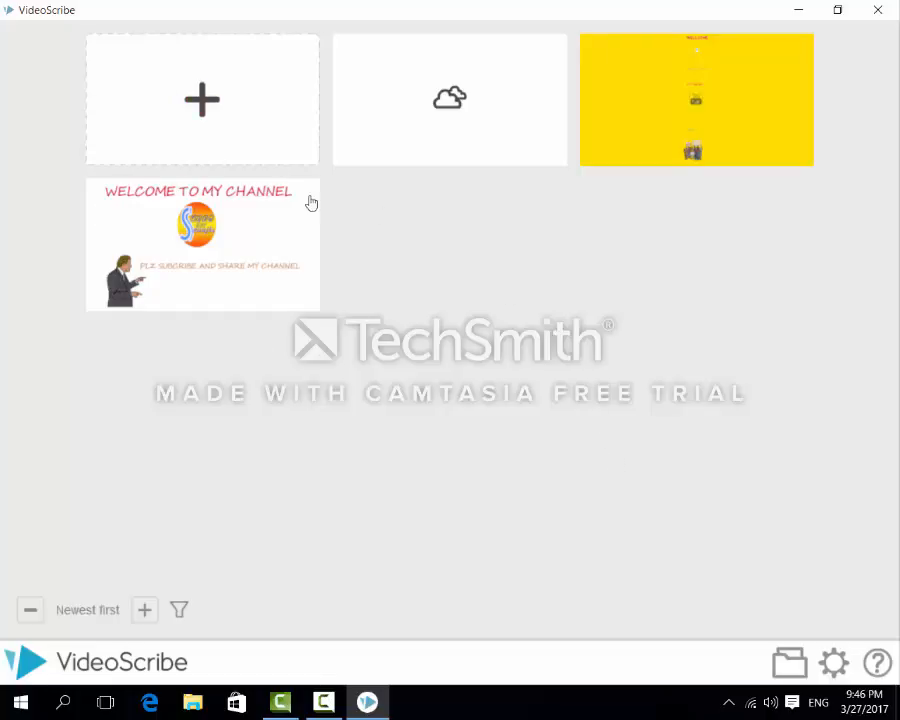
Create a new scribe and enter the text "wekkcome my channel" in red.
left_click(166, 92)
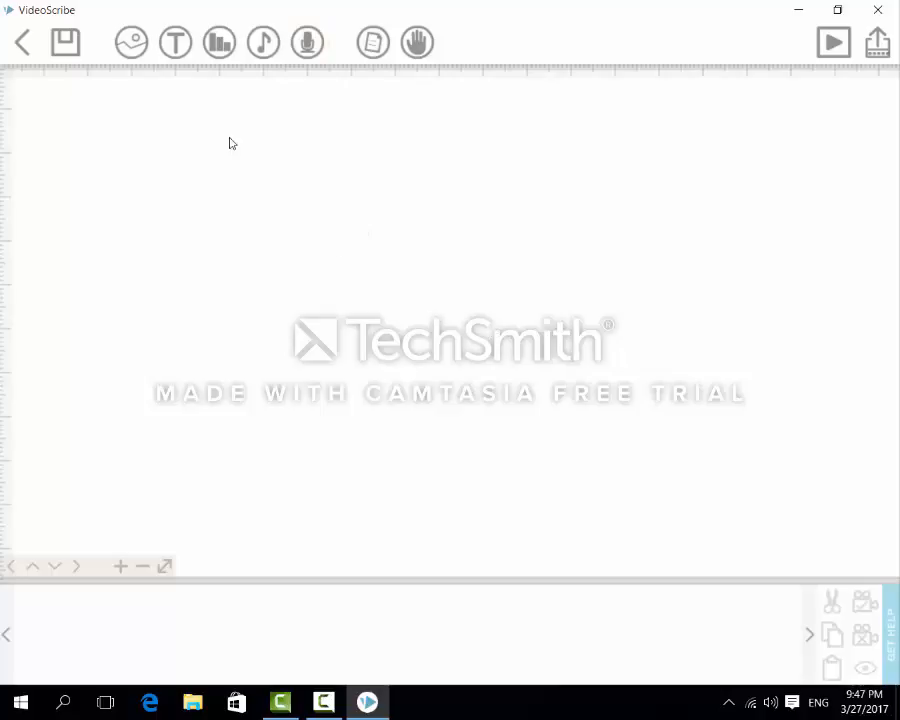
left_click(175, 46)
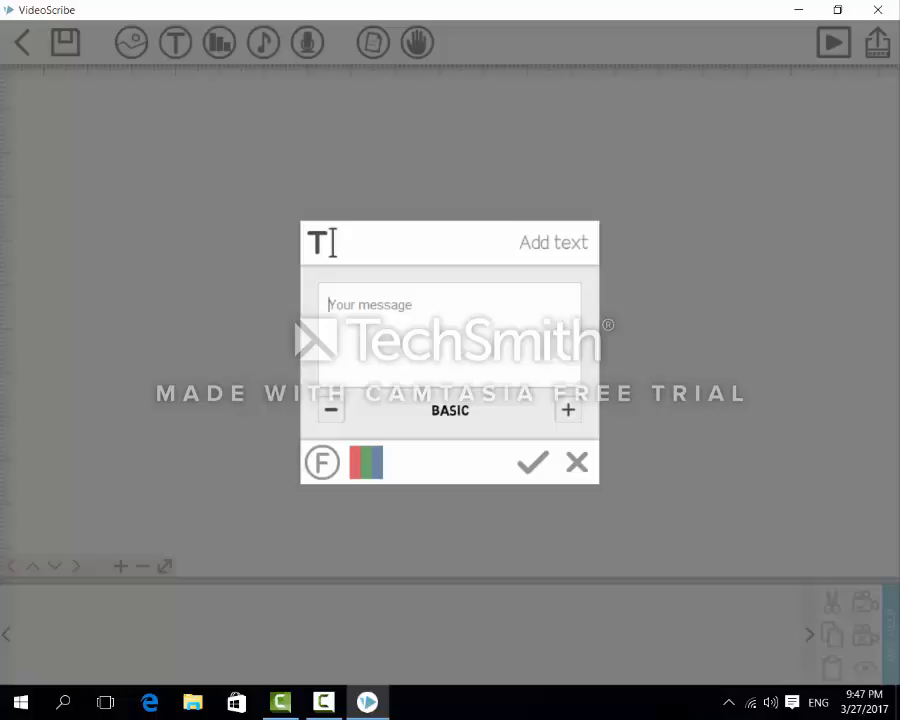
type("wekkcome my channel")
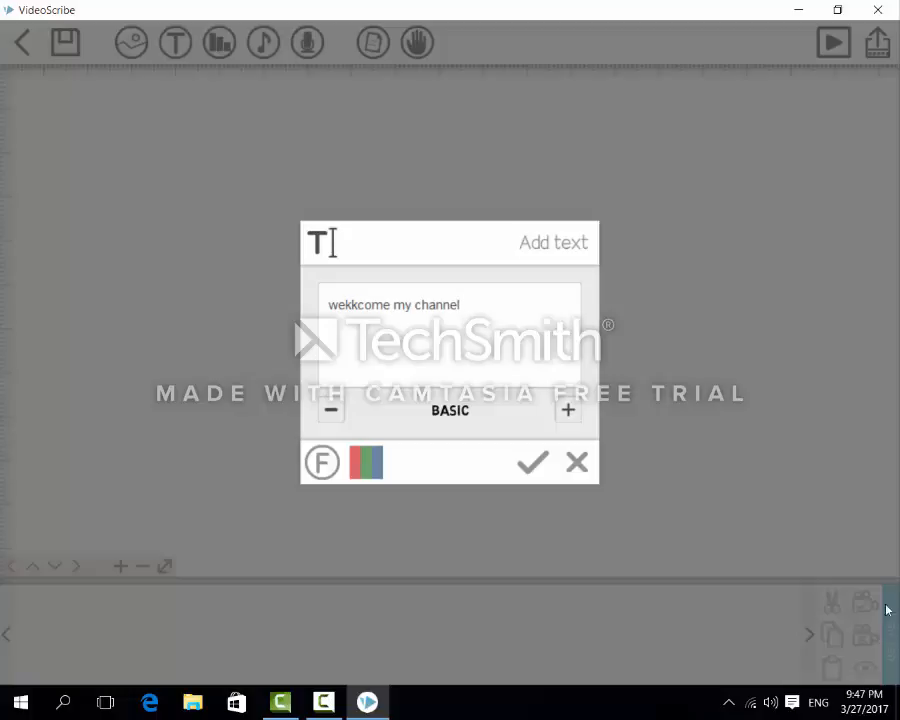
left_click(366, 462)
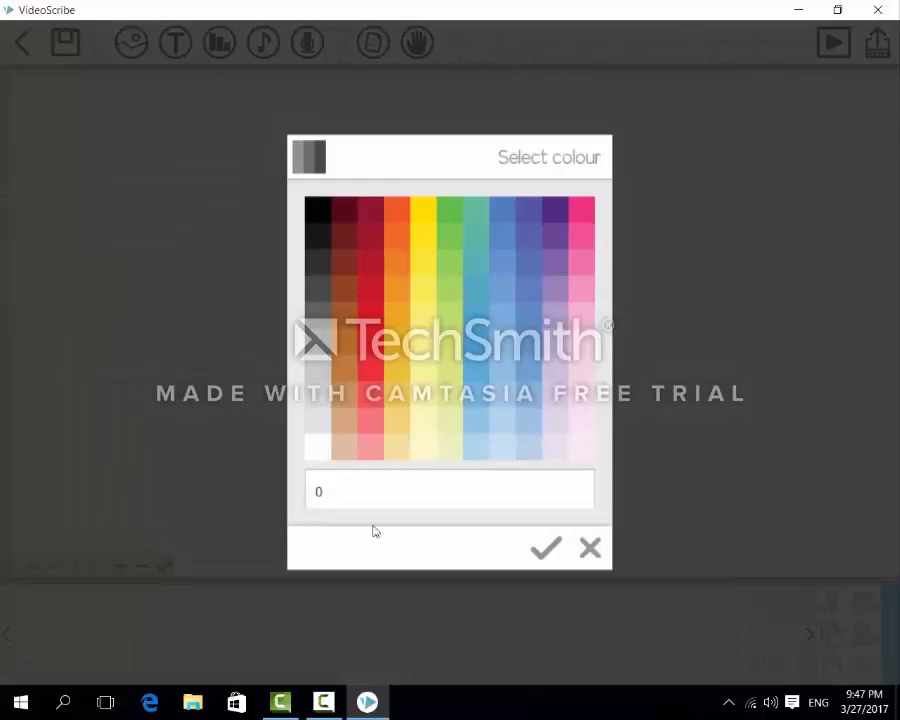
left_click(308, 280)
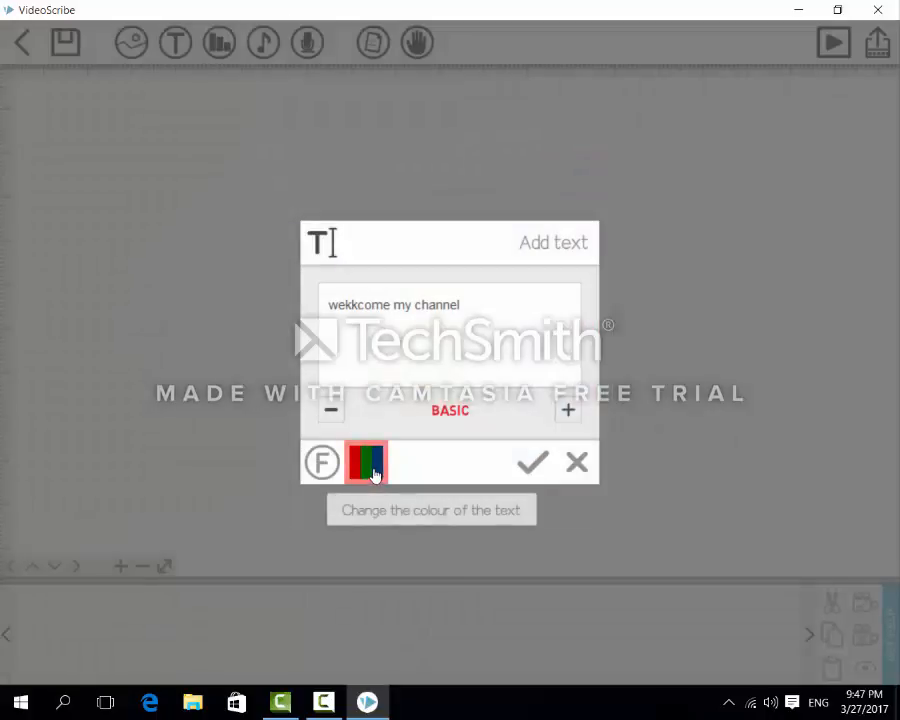
Import the Arial Baltic font with basic characters only and add the red text to the canvas in that font.
left_click(321, 468)
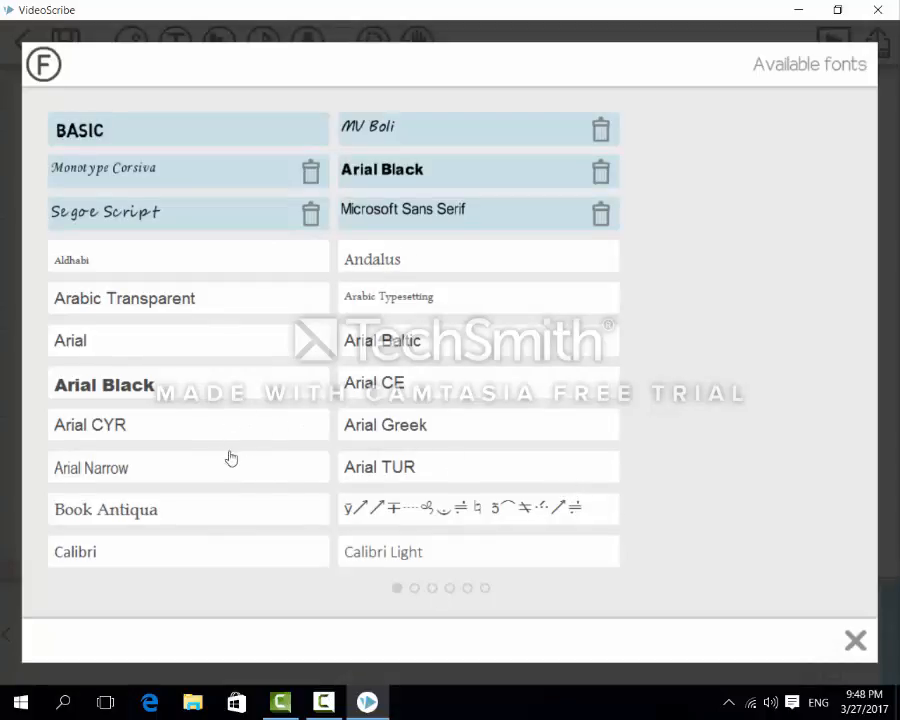
scroll(775, 391, "down", 2)
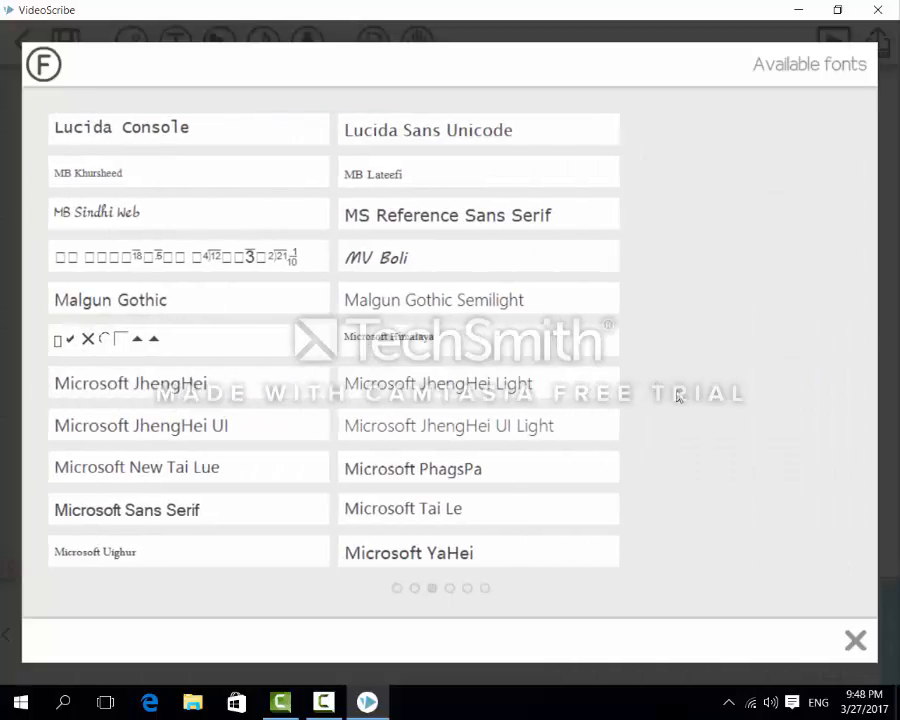
scroll(698, 390, "up", 2)
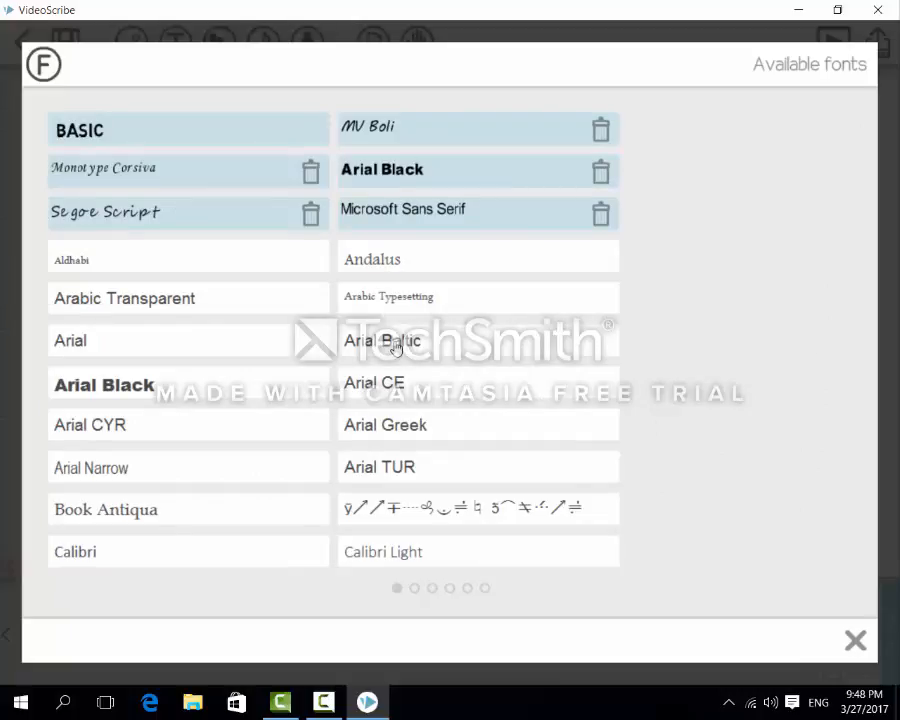
scroll(394, 346, "down", 2)
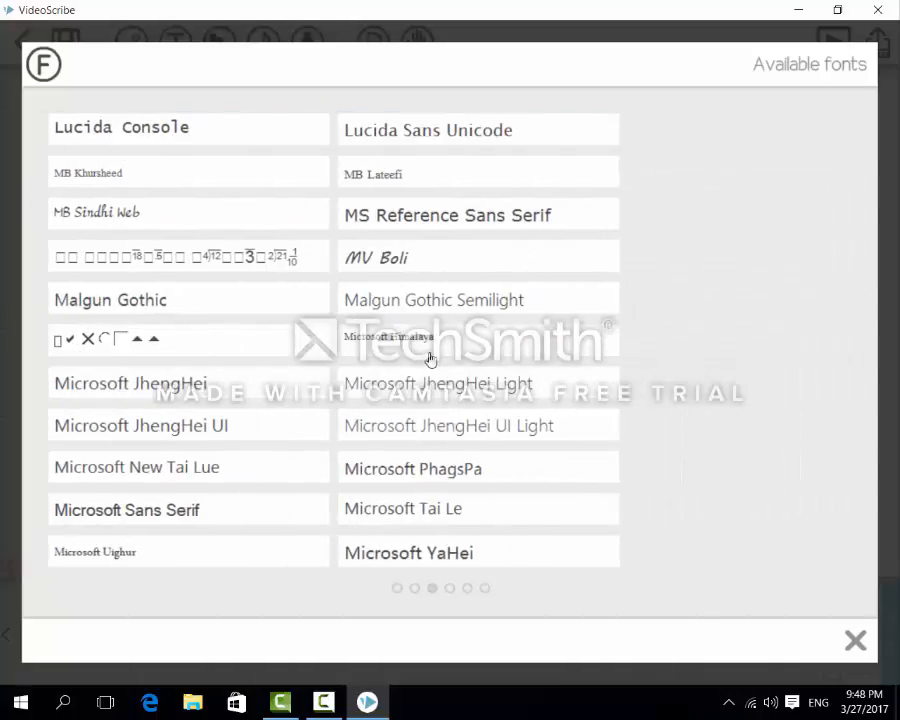
scroll(442, 366, "up", 2)
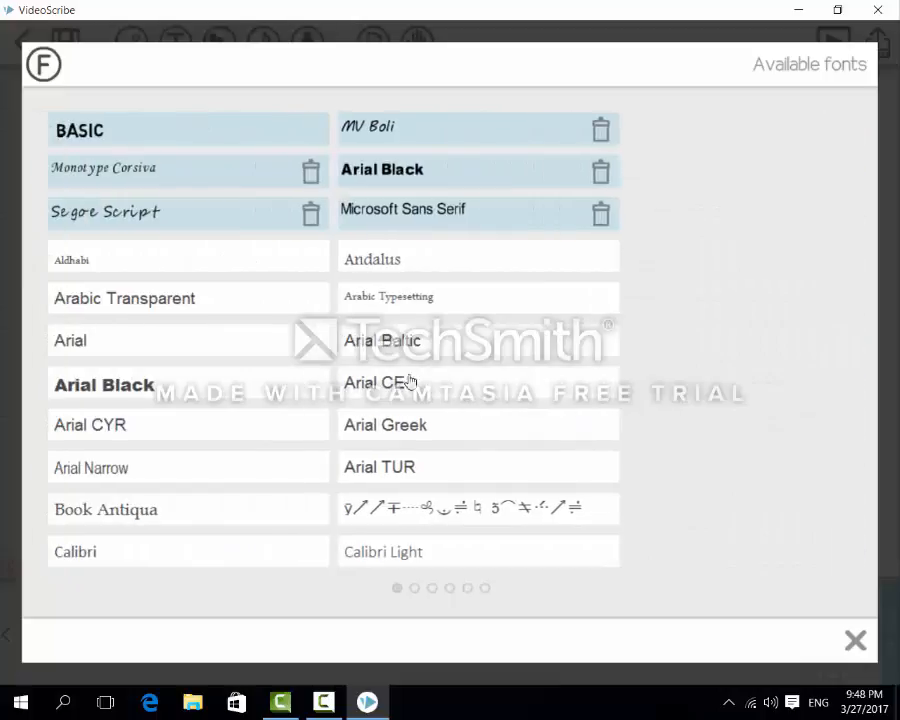
left_click(400, 340)
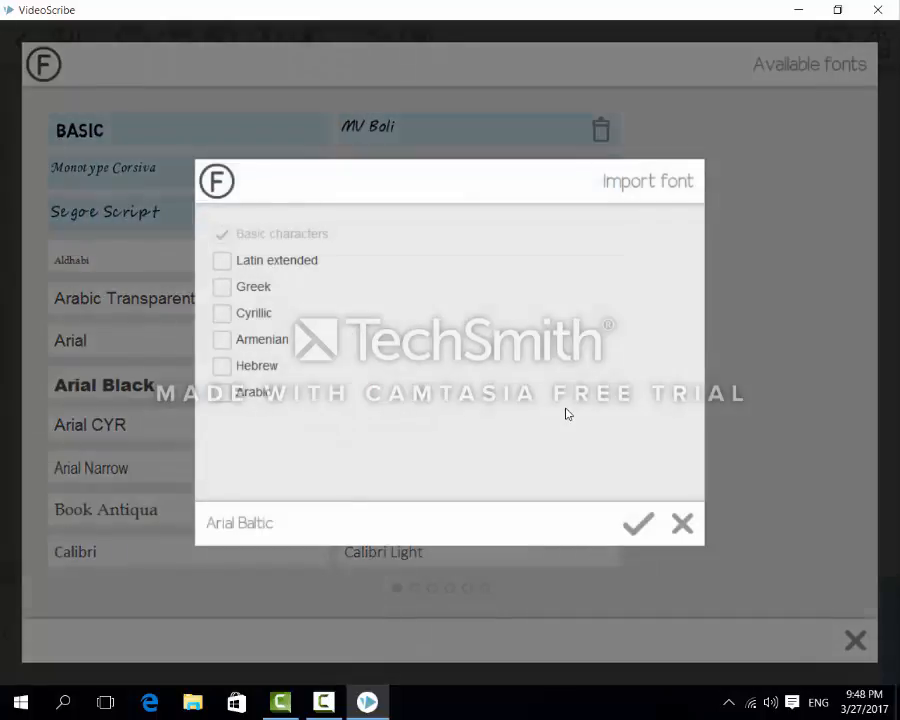
left_click(222, 262)
left_click(224, 266)
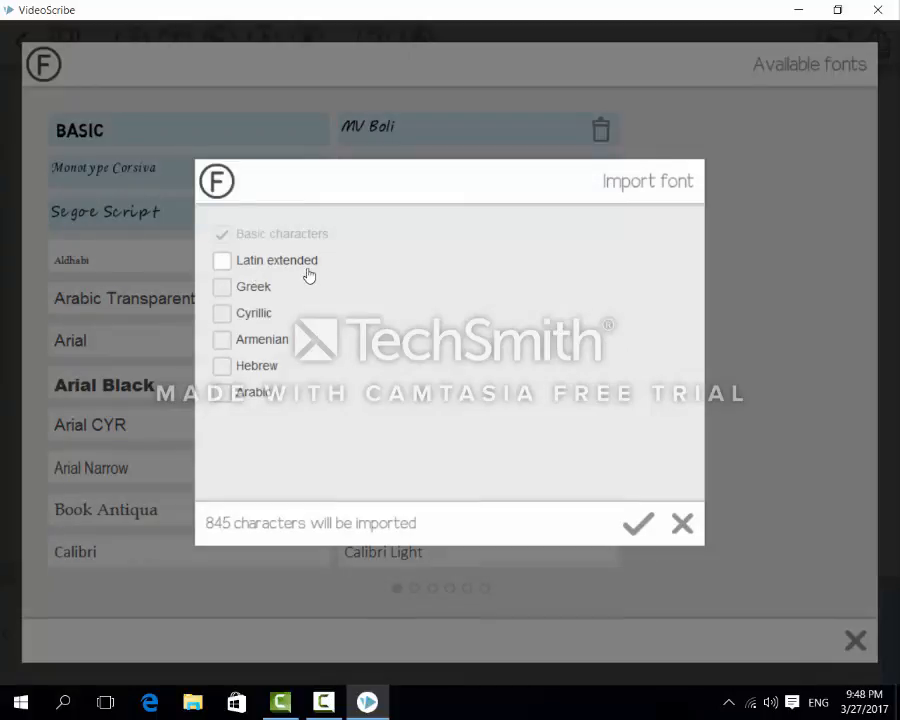
left_click(638, 524)
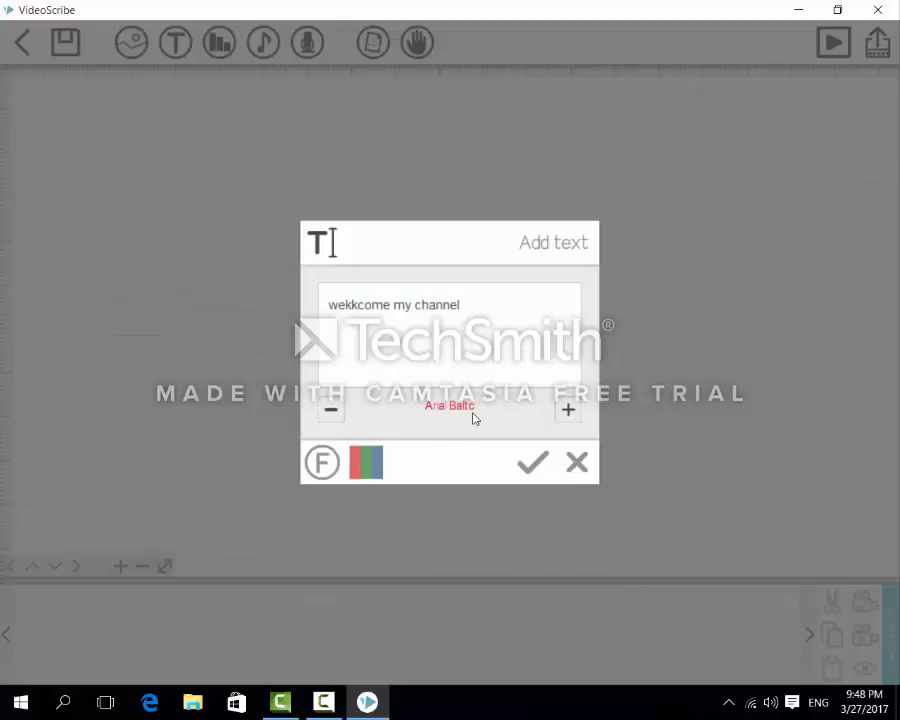
left_click(534, 468)
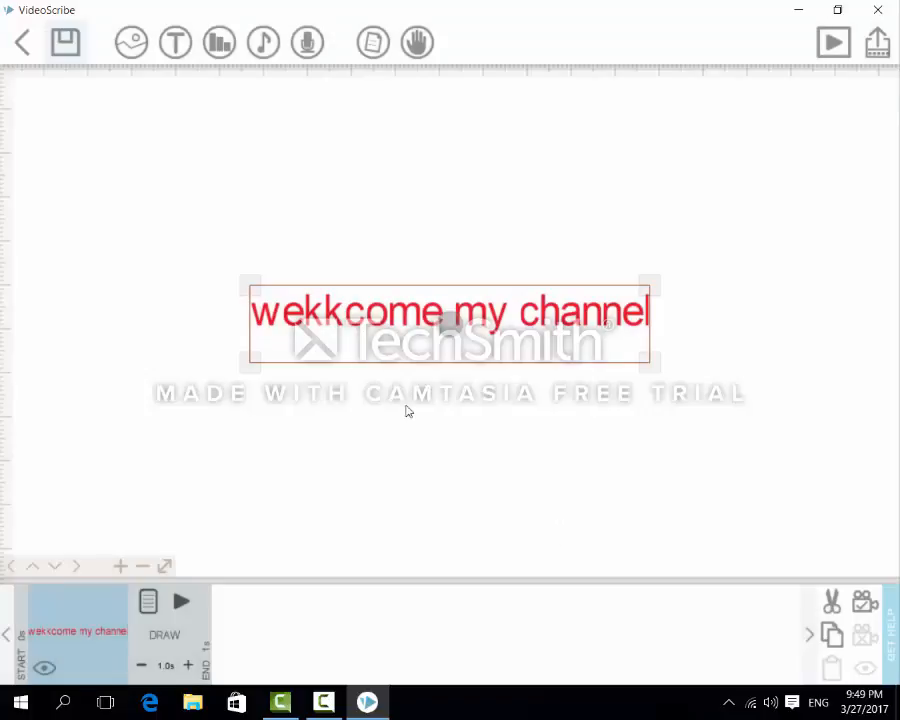
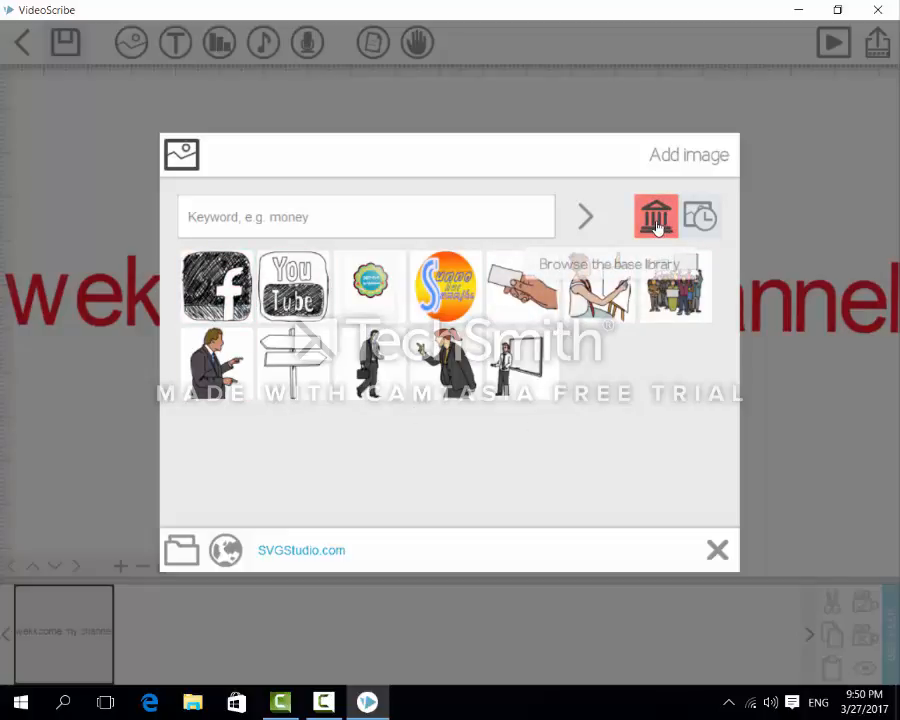
Add the image of the stressed woman at a laptop from the People category of the base library.
left_click(657, 228)
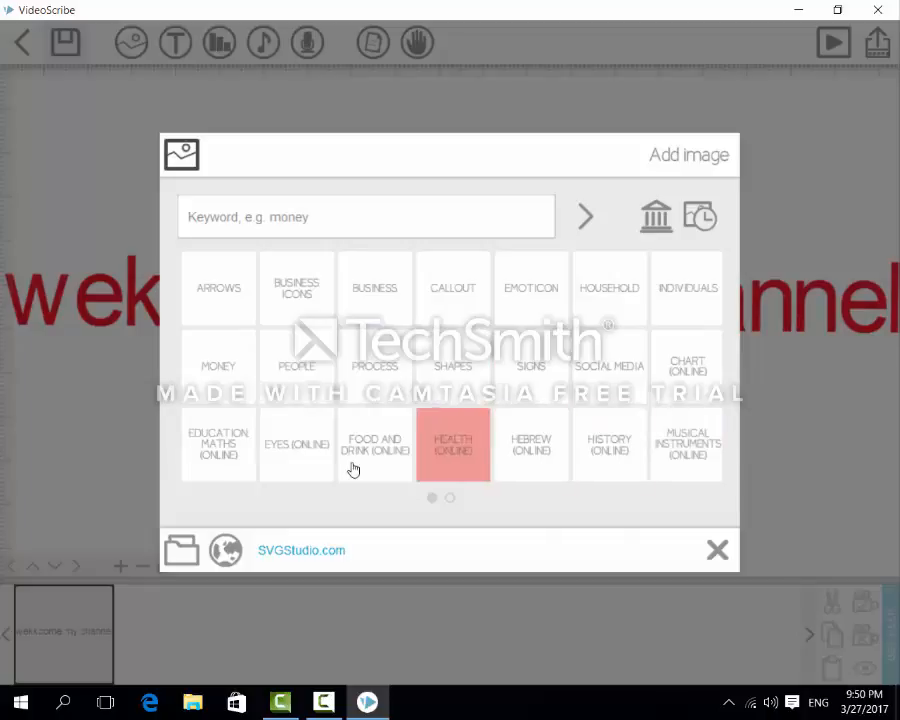
left_click(302, 373)
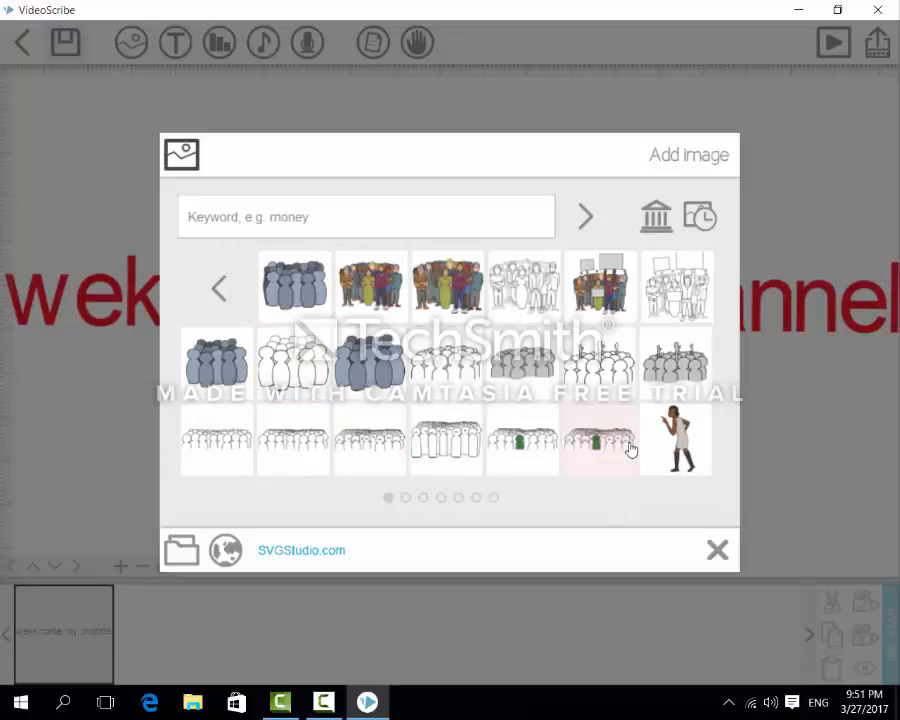
scroll(631, 448, "down", 1)
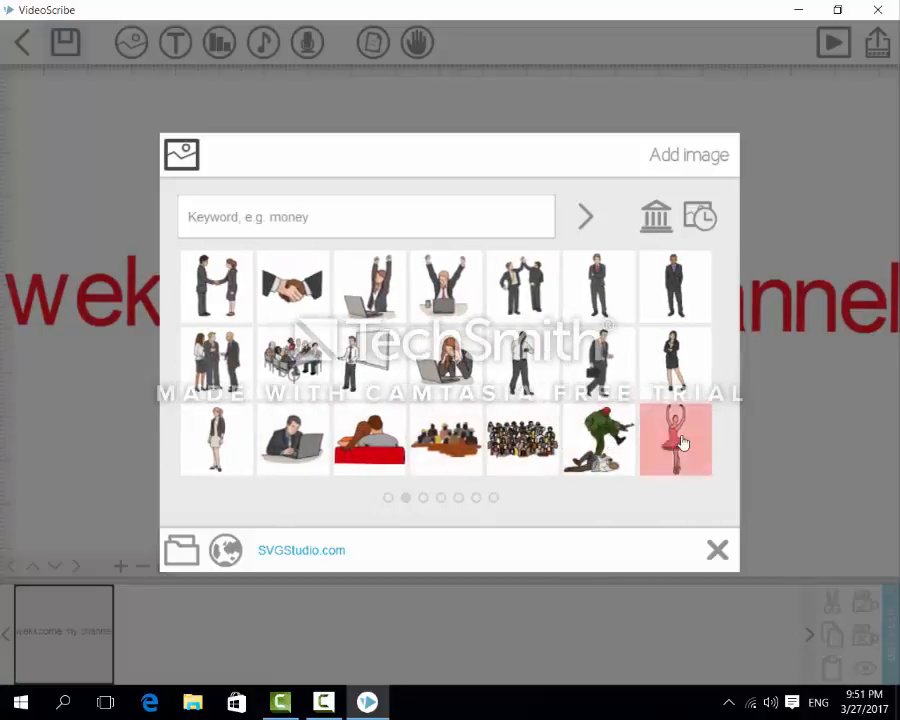
scroll(535, 474, "down", 2)
scroll(535, 474, "up", 3)
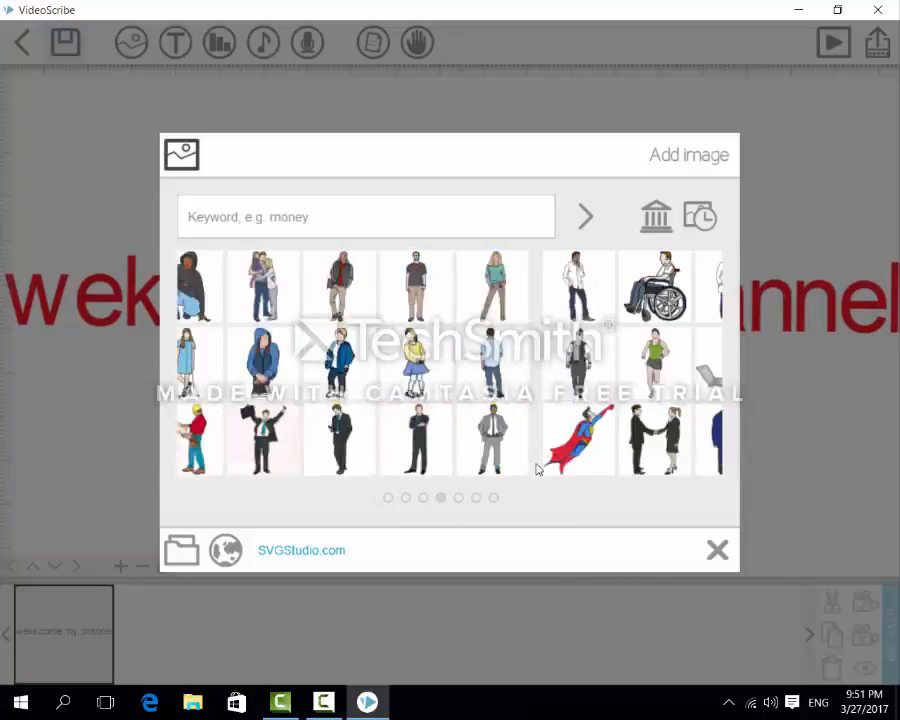
scroll(522, 455, "down", 2)
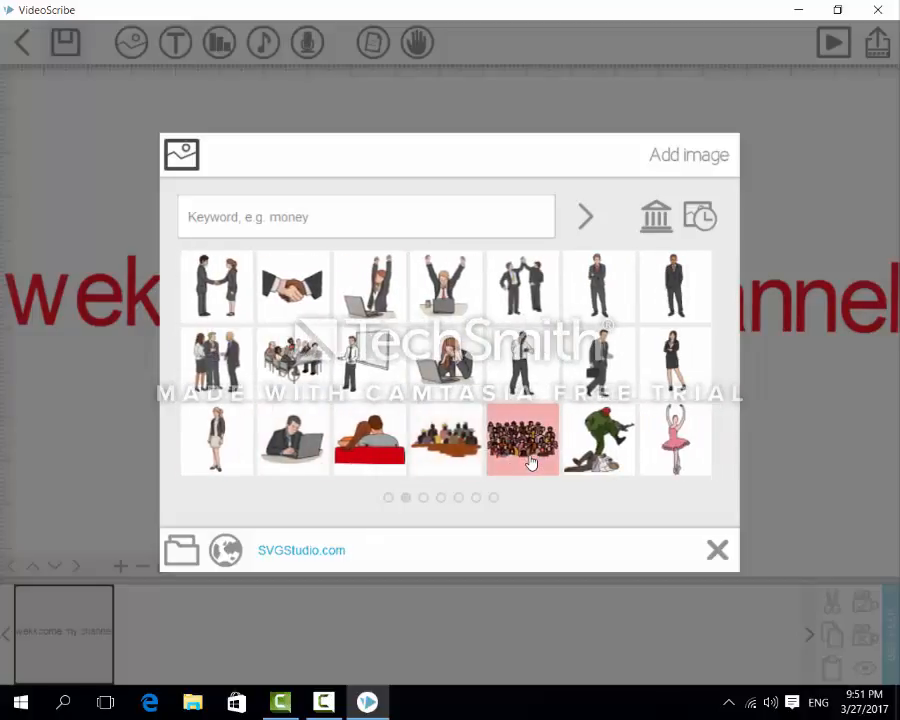
left_click(462, 373)
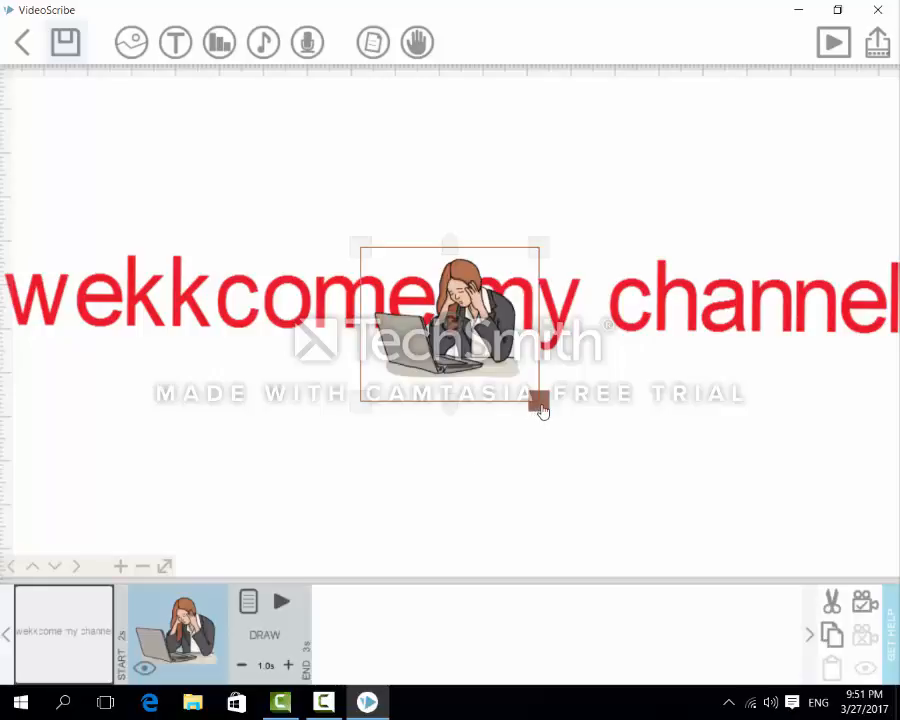
Enlarge the laptop woman image, place it beneath the beginning of the text and preview its drawing animation.
left_click_drag(540, 410, 597, 452)
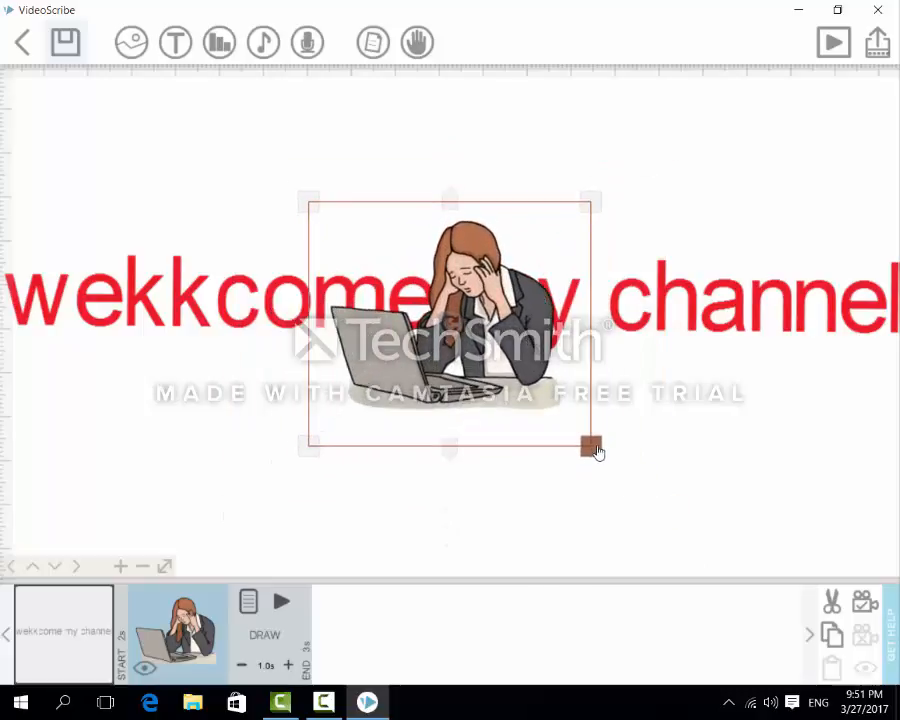
left_click_drag(480, 424, 189, 543)
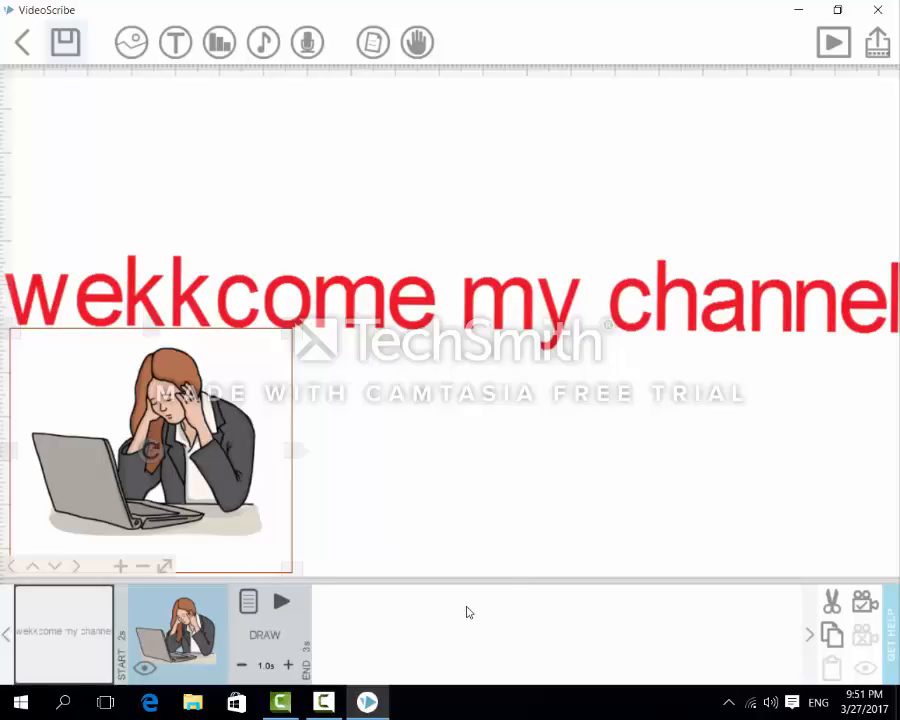
left_click(322, 702)
left_click(830, 640)
left_click(282, 603)
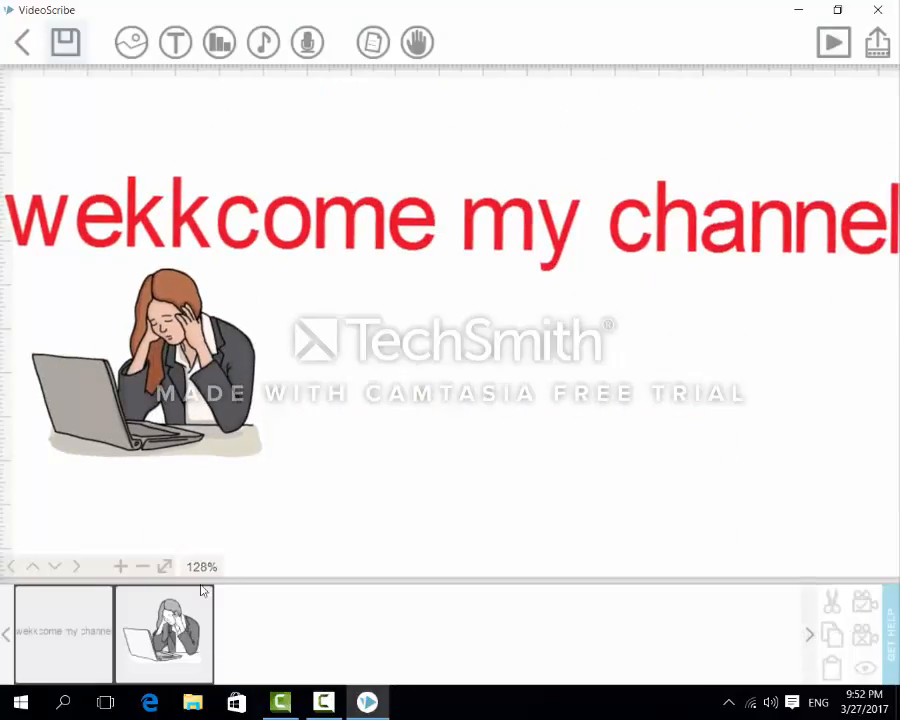
Set the laptop woman image's draw time to 2.0 s and preview its drawing animation.
left_click(150, 489)
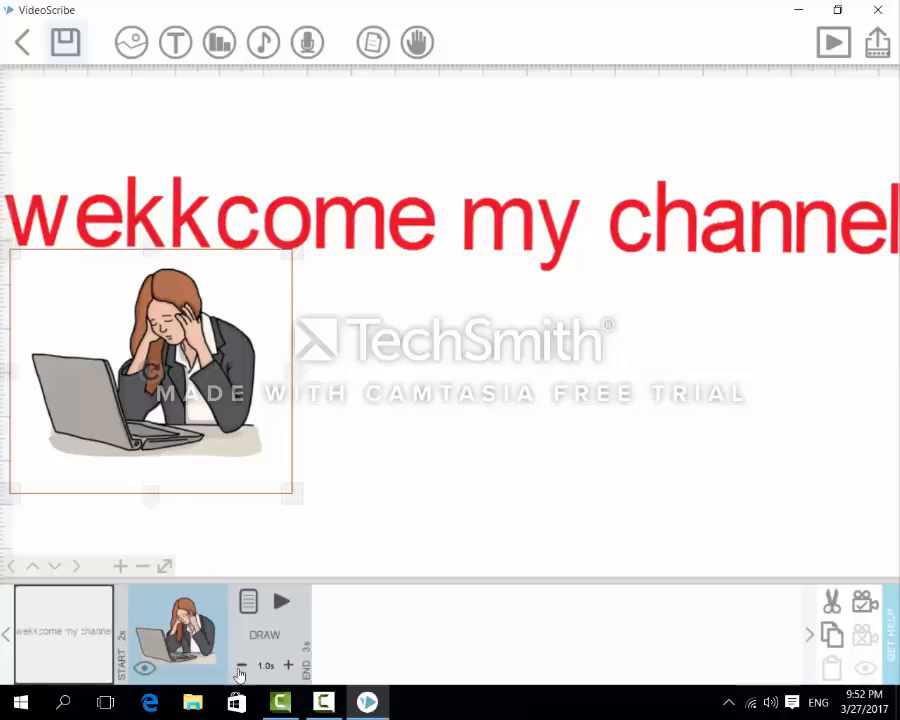
left_click(287, 666)
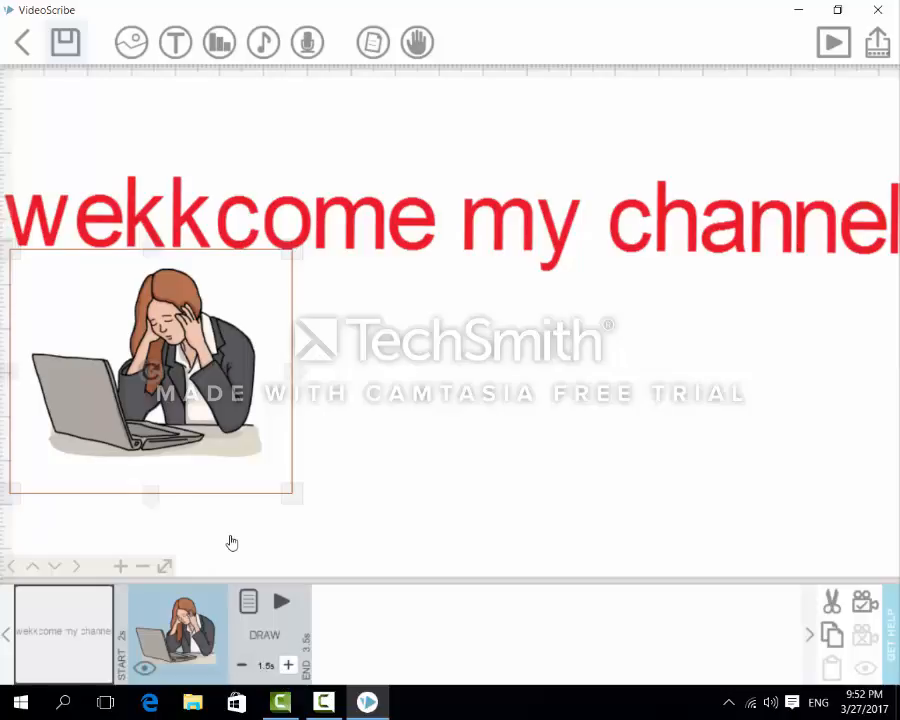
left_click(288, 666)
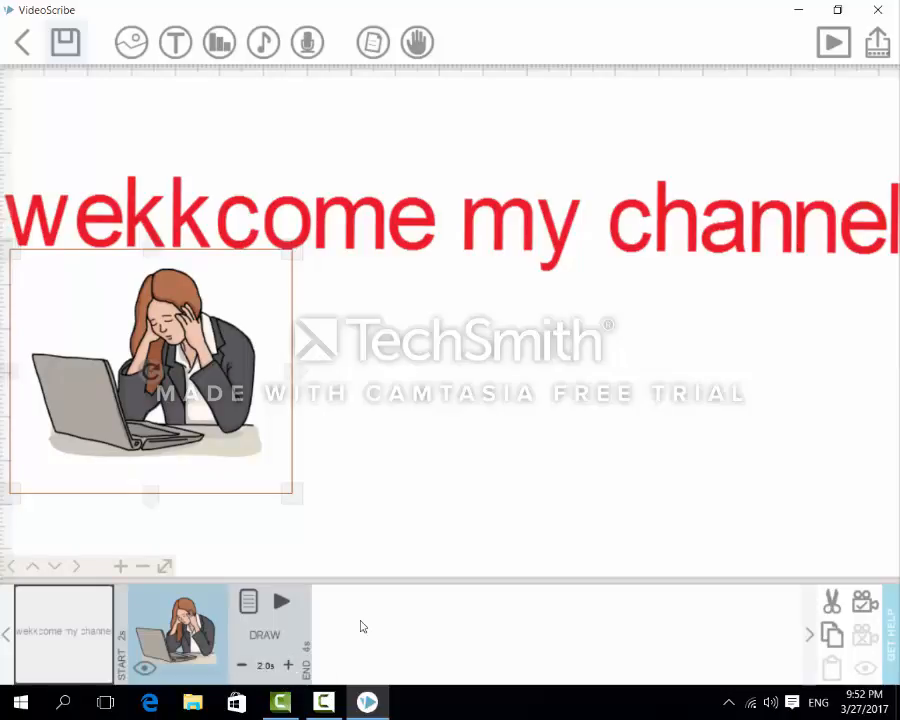
left_click(281, 601)
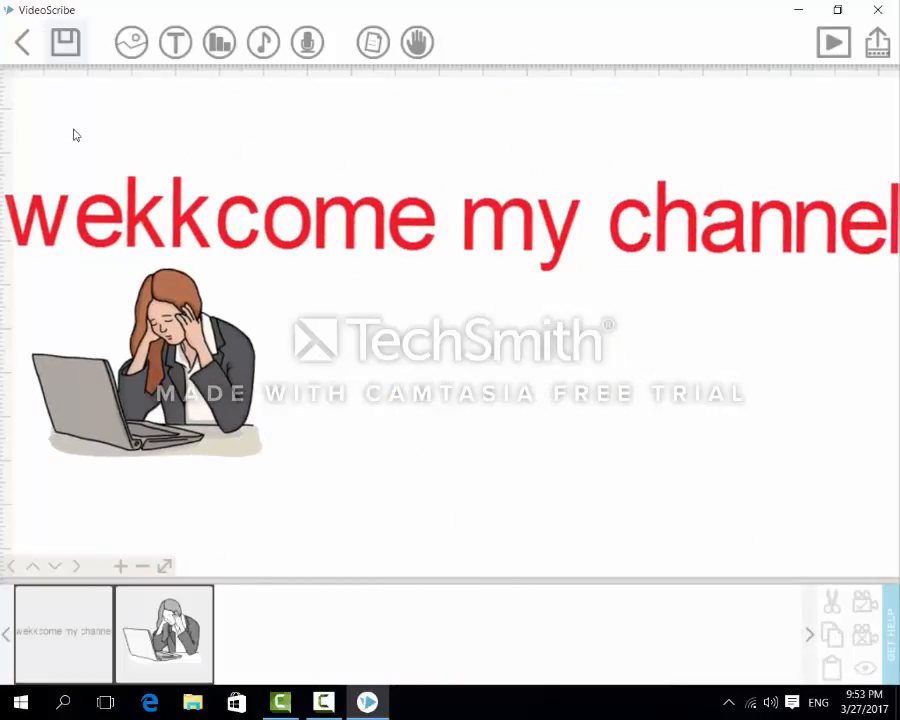
Start importing an image file from the INTRO IND MONOGRAM folder on Local Disk (E:).
left_click(110, 45)
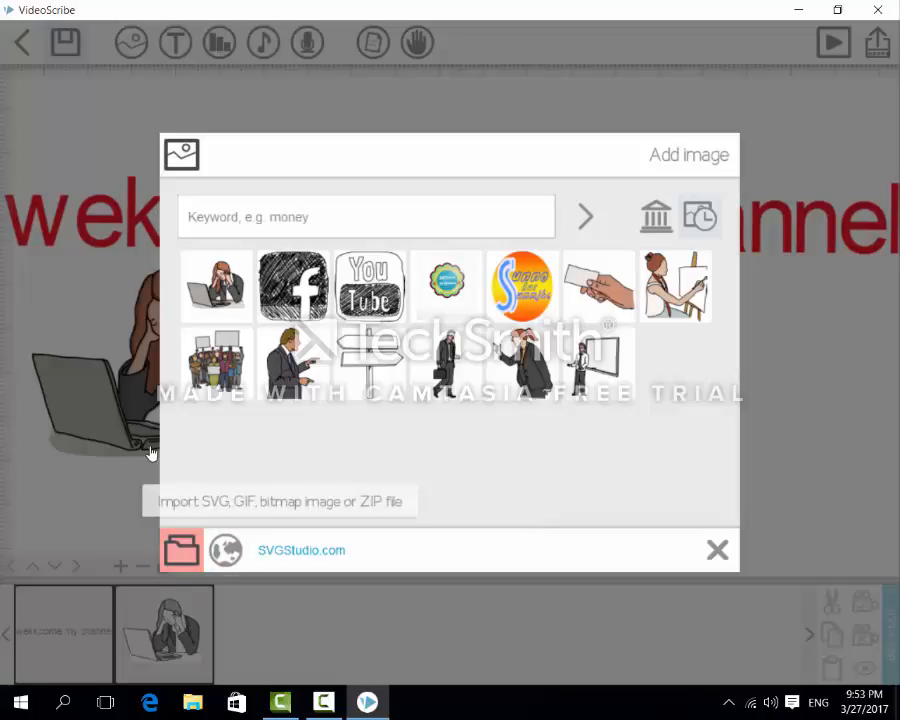
left_click(187, 561)
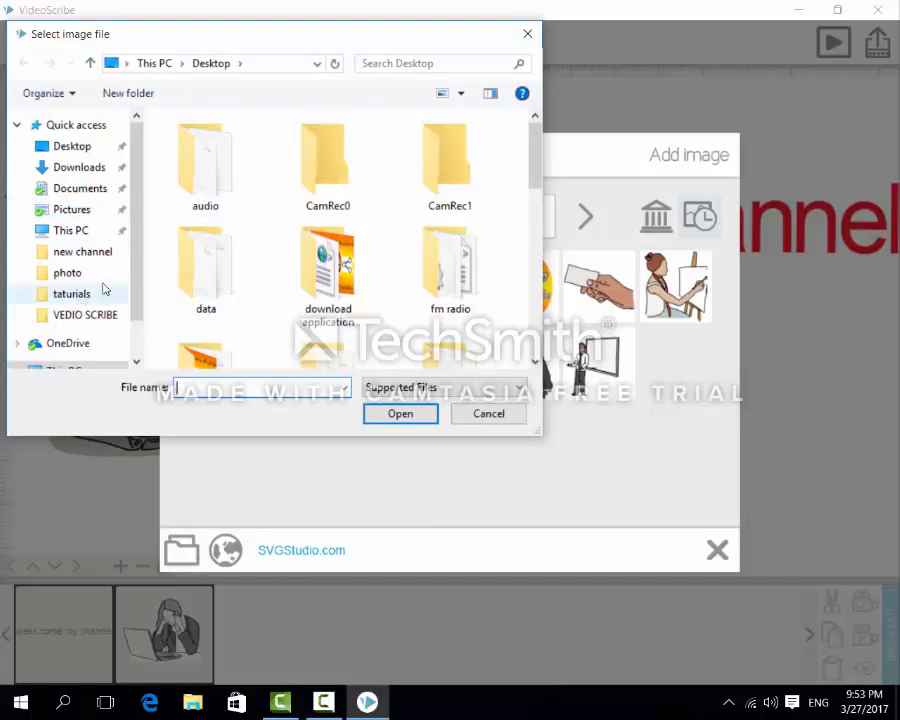
left_click(87, 231)
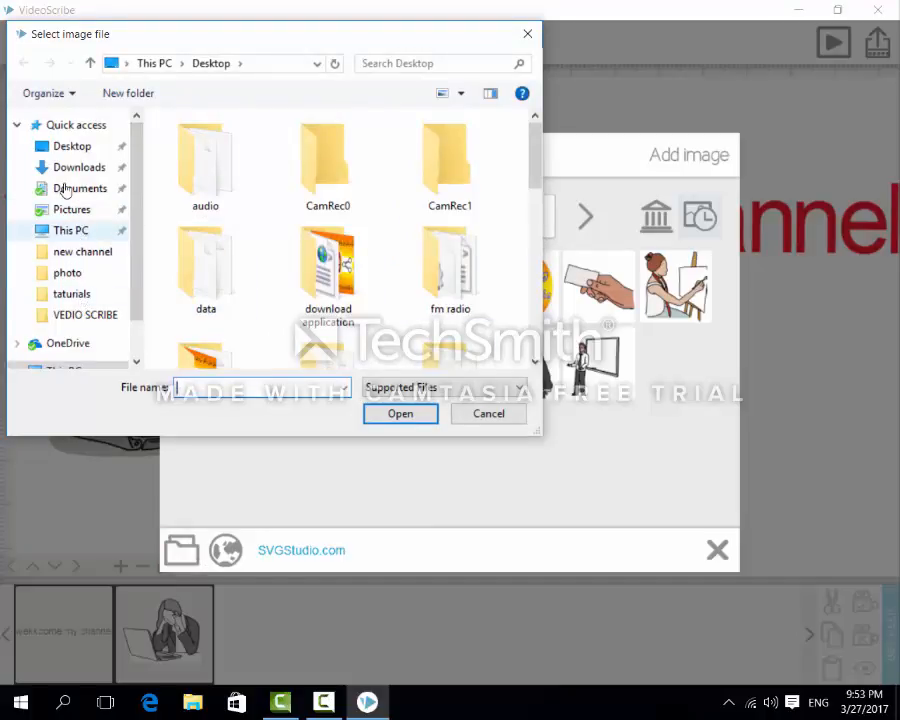
scroll(322, 296, "down", 1)
scroll(327, 294, "down", 3)
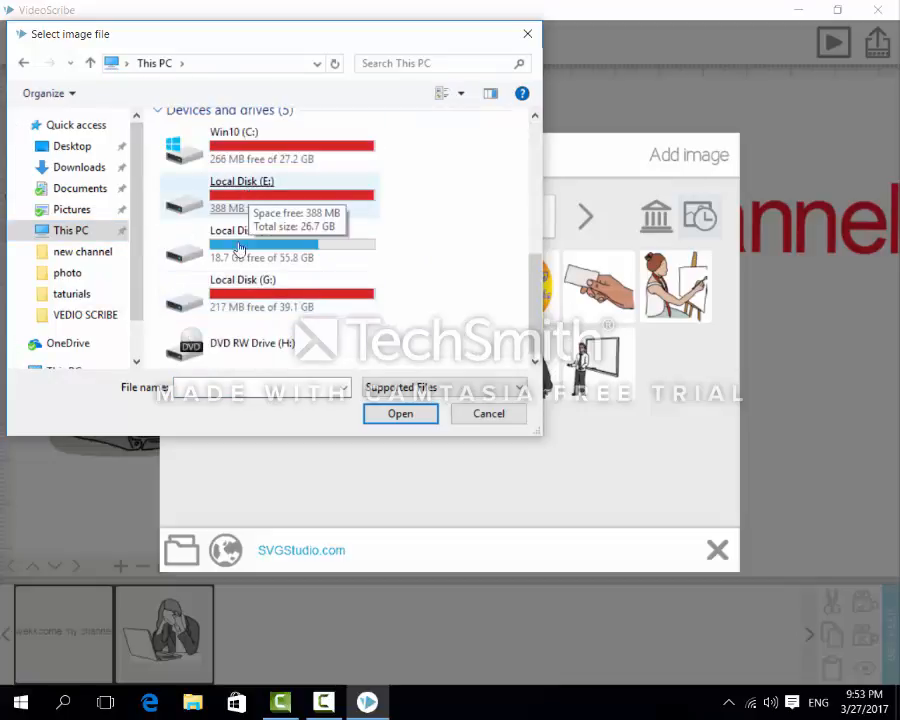
double_click(243, 194)
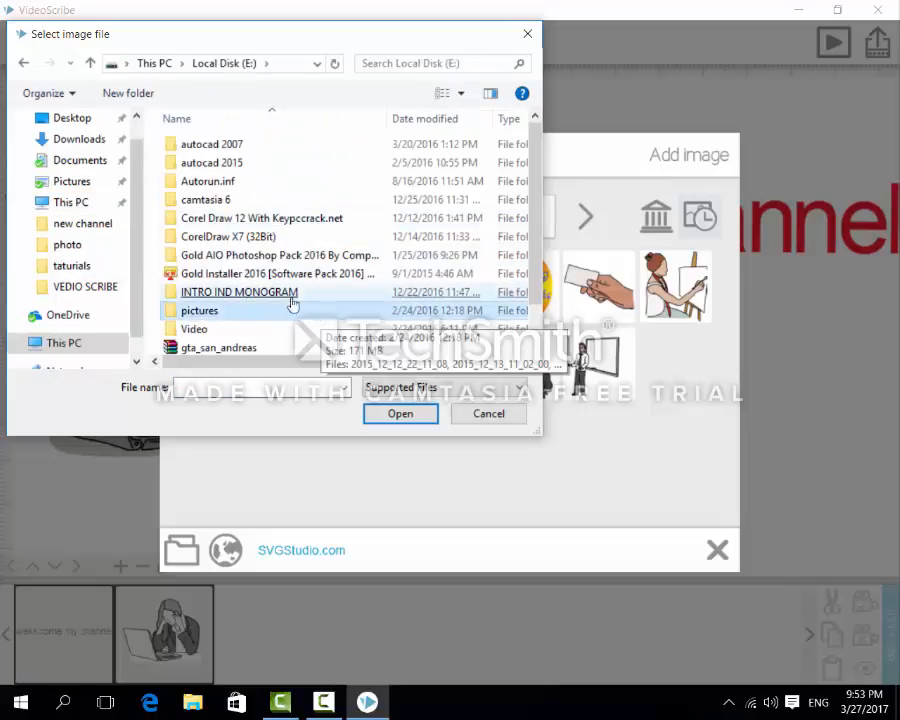
double_click(240, 292)
Import the Logo Template - Logo_18 image and add it in the full-colour line drawing version without a stamp-style frame.
scroll(500, 260, "down", 4)
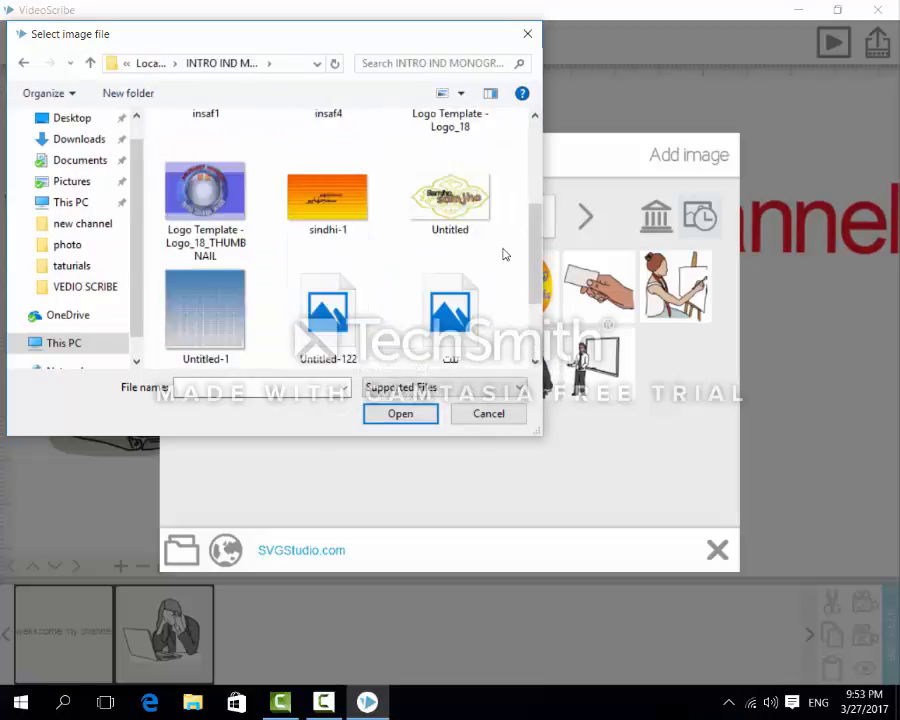
scroll(494, 254, "up", 4)
left_click(494, 255)
scroll(494, 257, "up", 1)
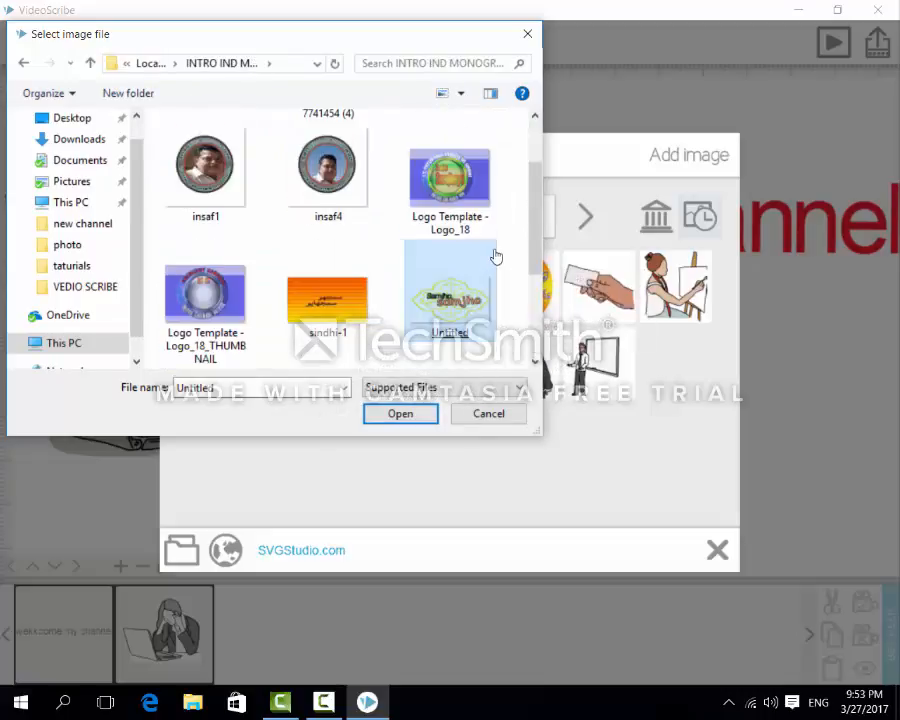
scroll(494, 257, "up", 2)
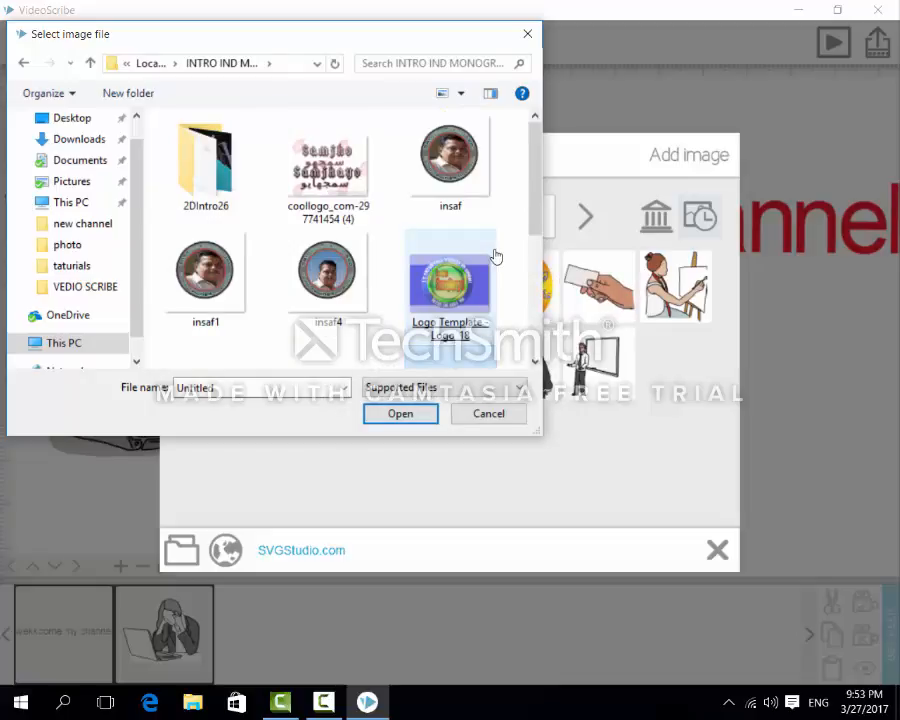
scroll(494, 257, "down", 2)
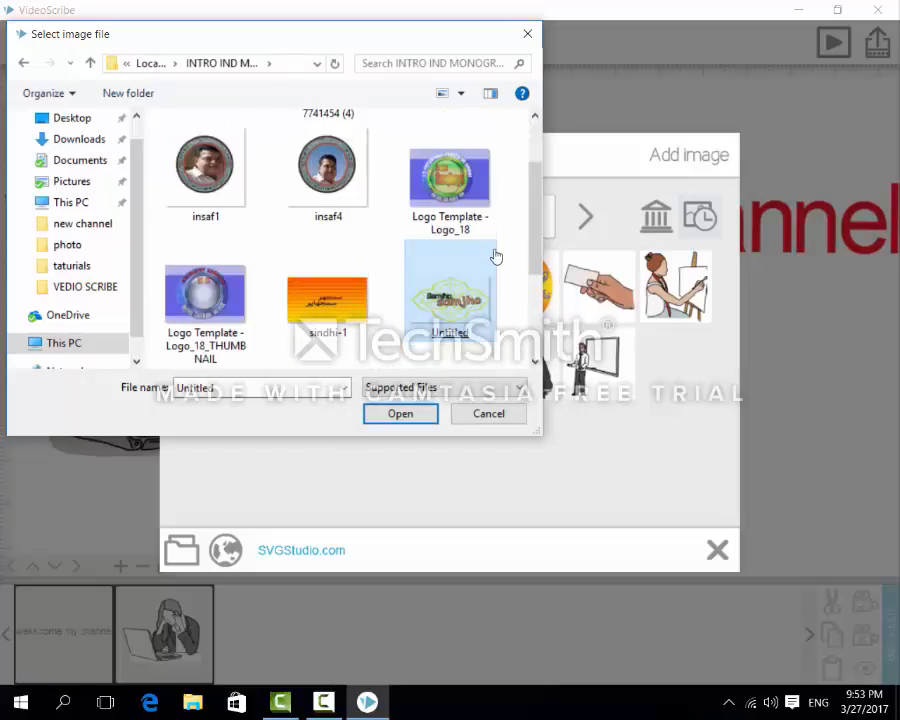
left_click(450, 192)
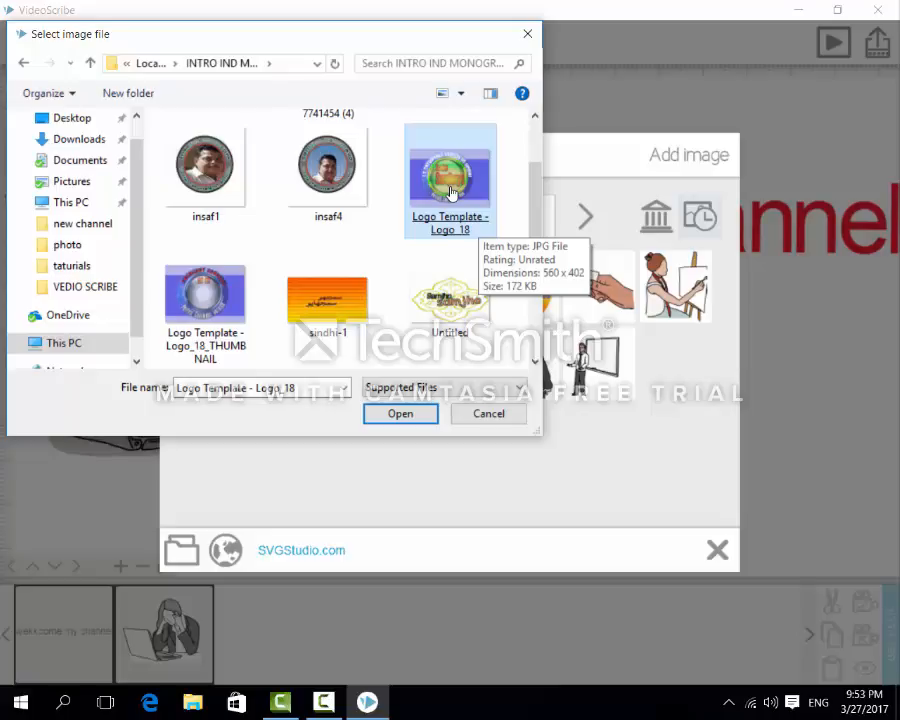
left_click(450, 192)
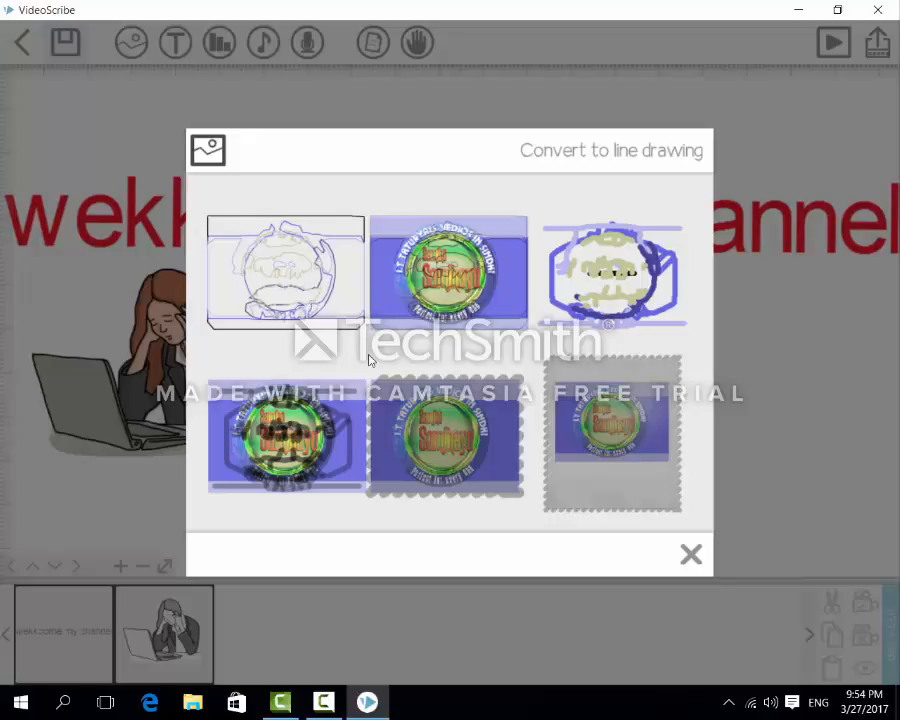
left_click(420, 300)
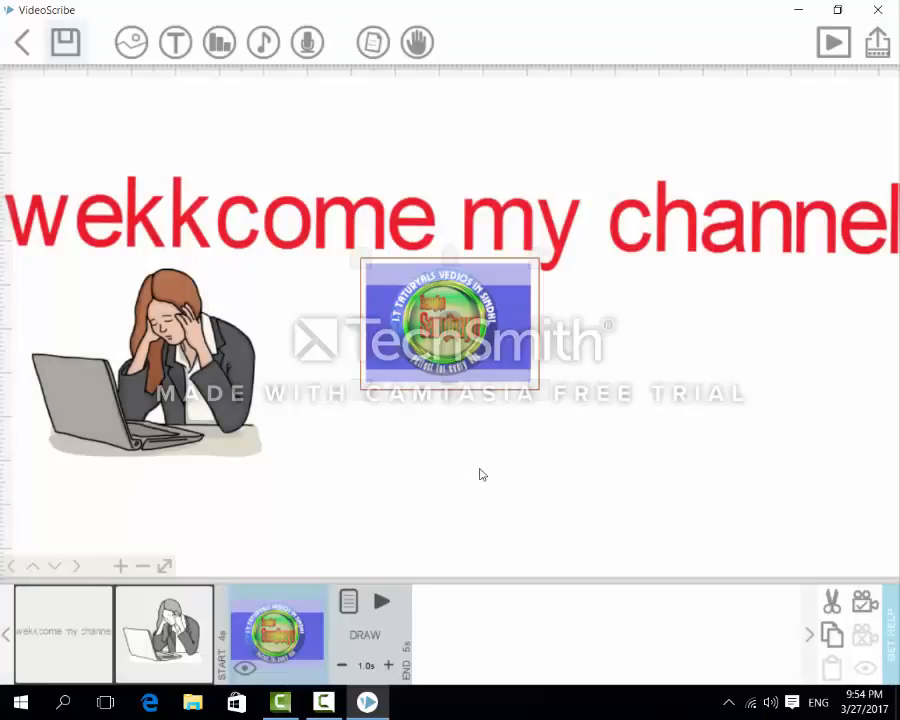
Enlarge the logo image beneath the welcome text and preview its drawing animation with a draw time one second longer.
left_click_drag(538, 394, 610, 457)
left_click_drag(574, 330, 576, 380)
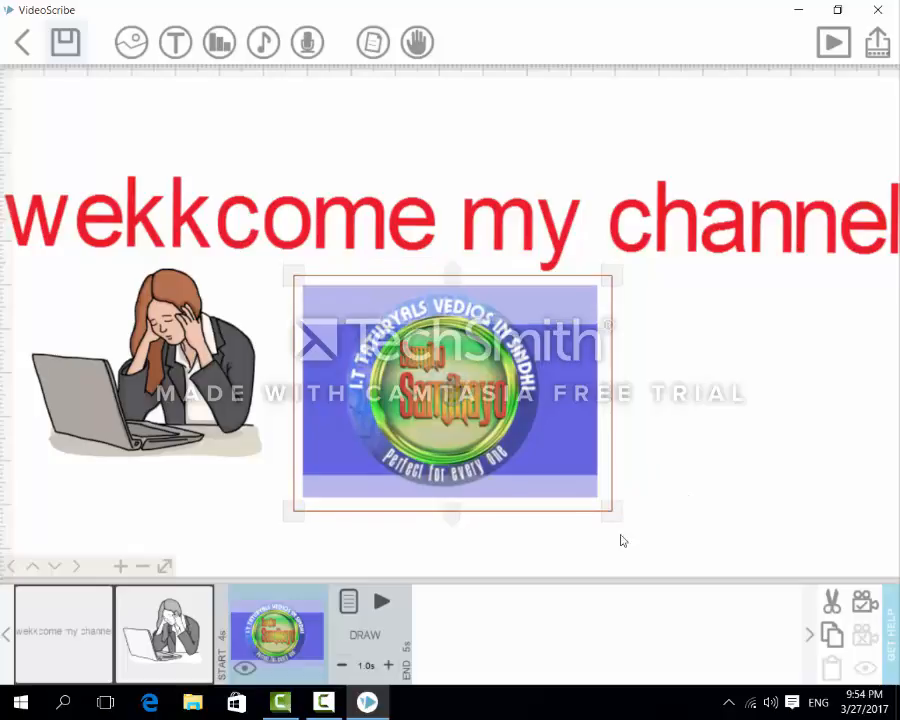
left_click(389, 664)
left_click(381, 601)
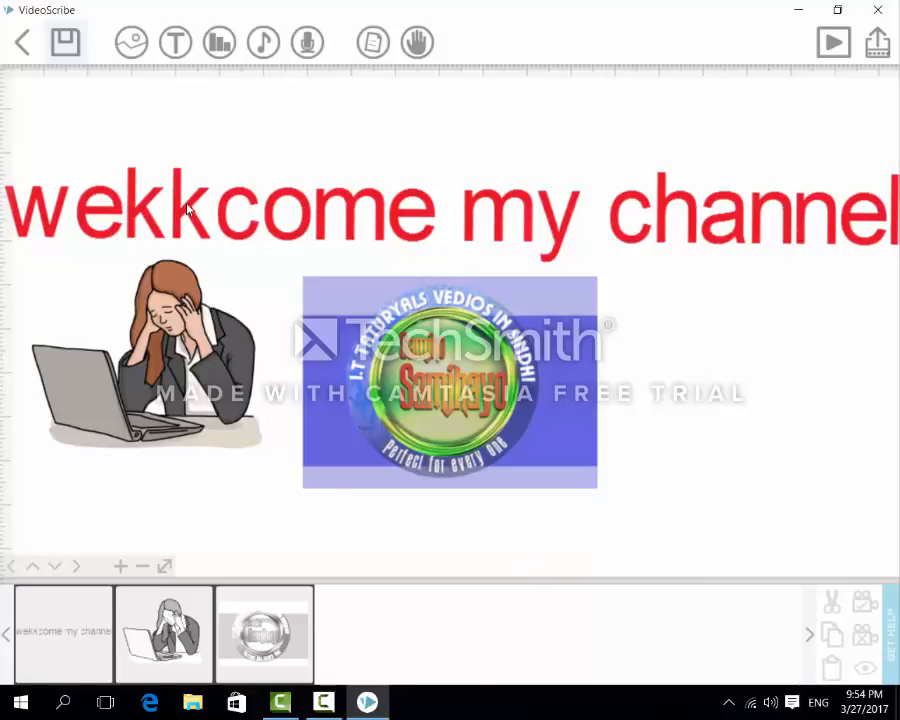
Create a new text reading "plz subscribe my vodeos" and give it an orange-brown colour.
left_click(176, 45)
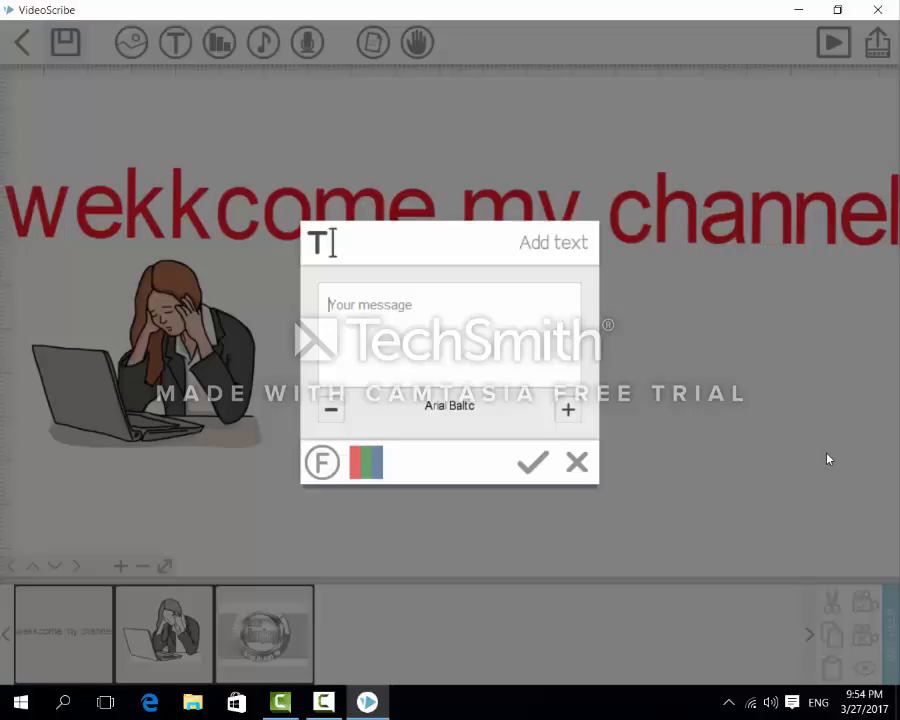
type("plz subscribe my vodeos")
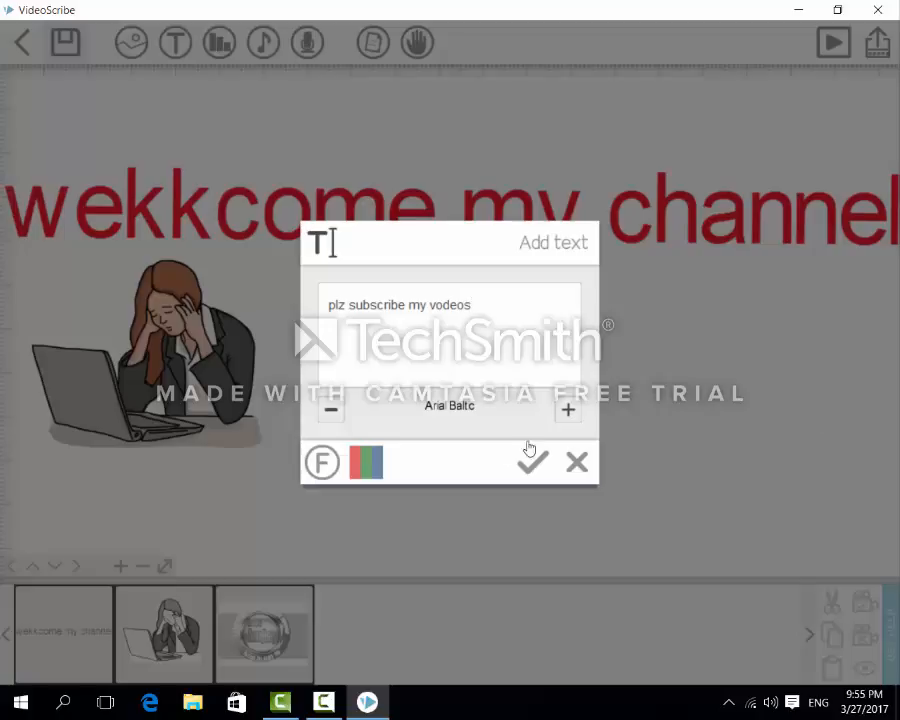
left_click(366, 462)
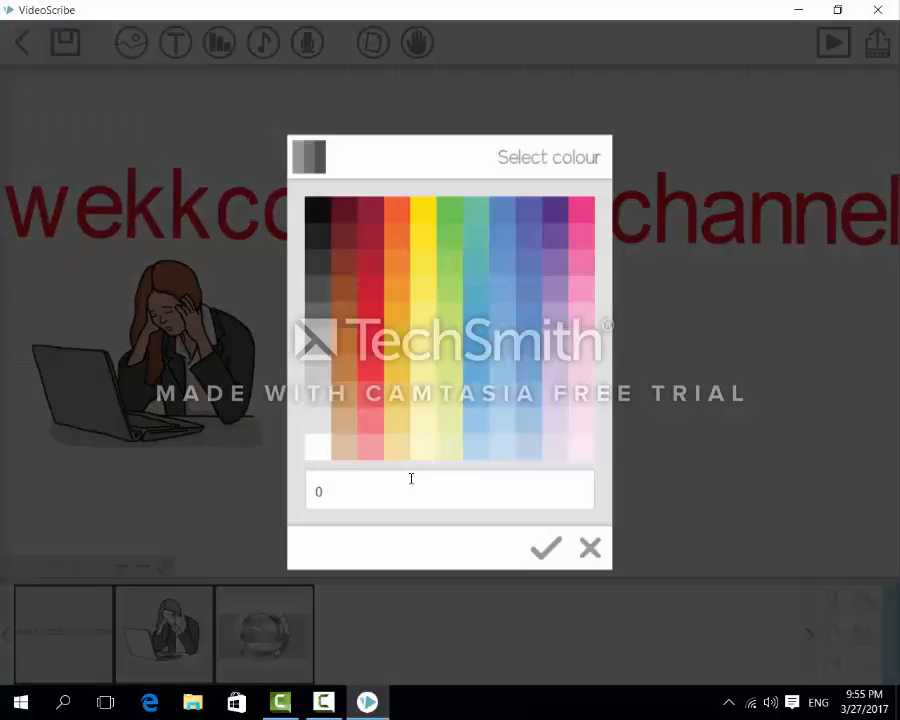
left_click(348, 346)
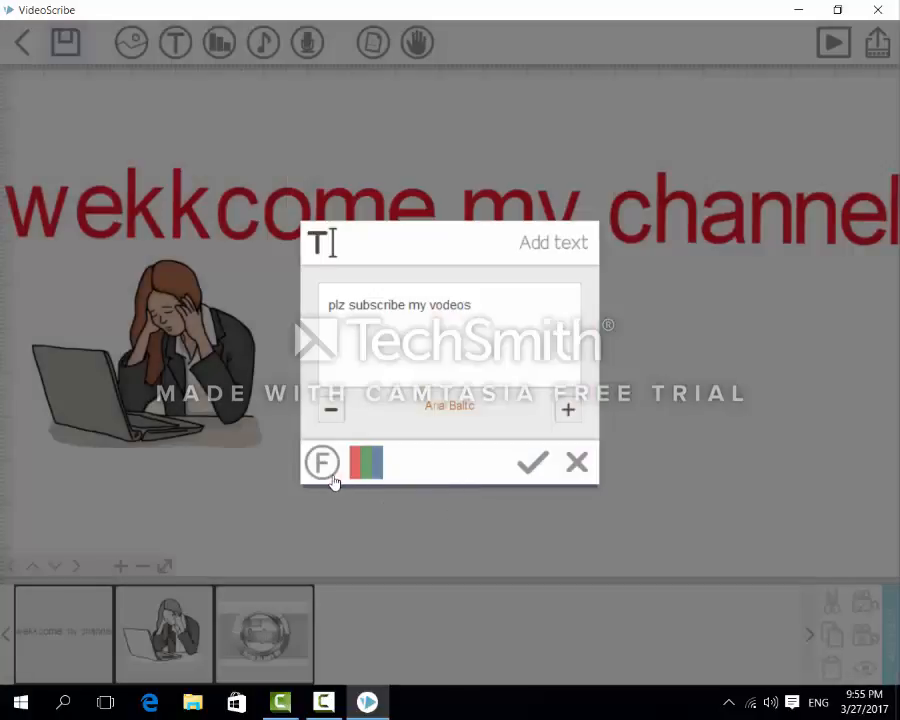
Import the Franklin Gothic Medium font for the subscribe text and add the text to the canvas.
left_click(322, 466)
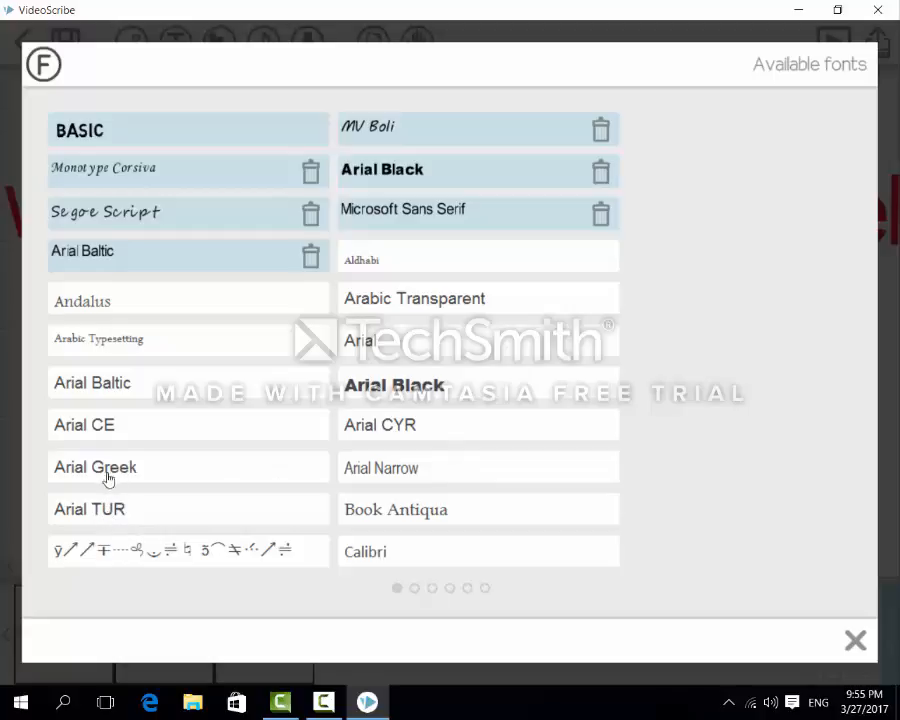
left_click_drag(620, 493, 578, 491)
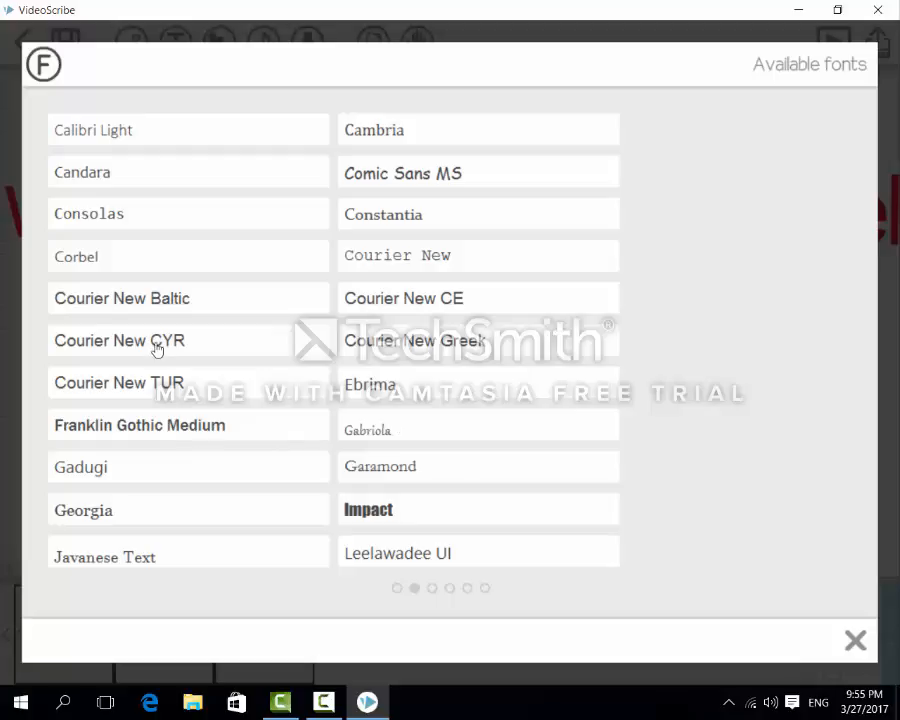
left_click(172, 426)
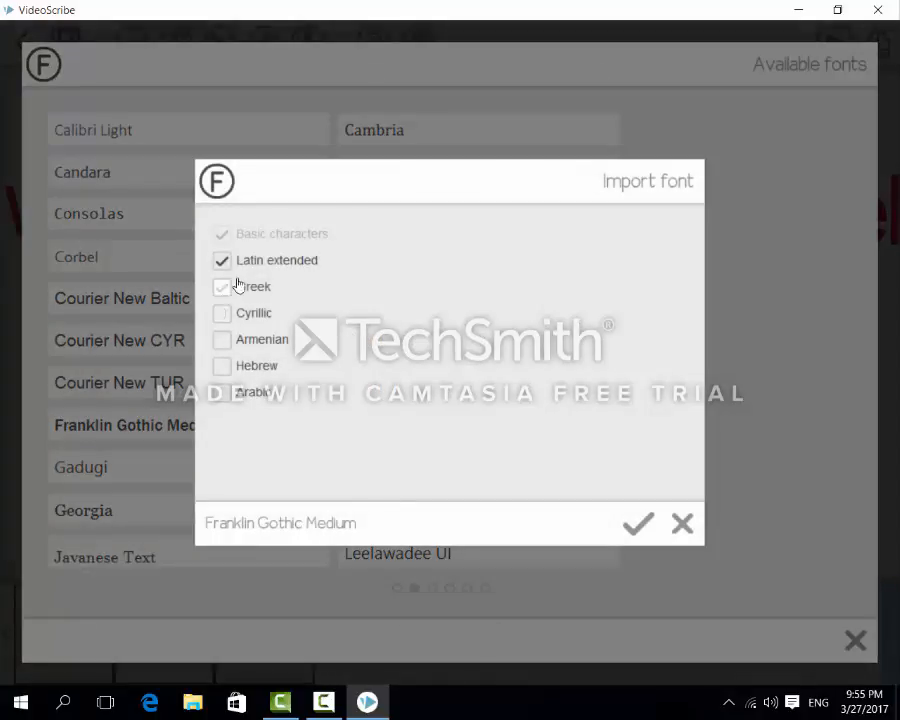
left_click(656, 530)
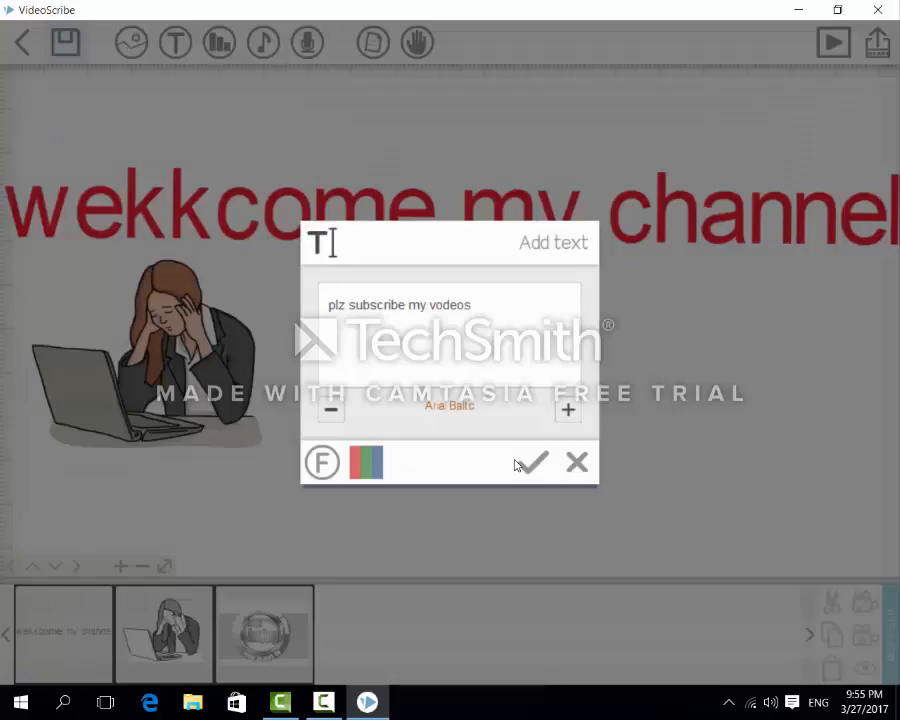
left_click(538, 478)
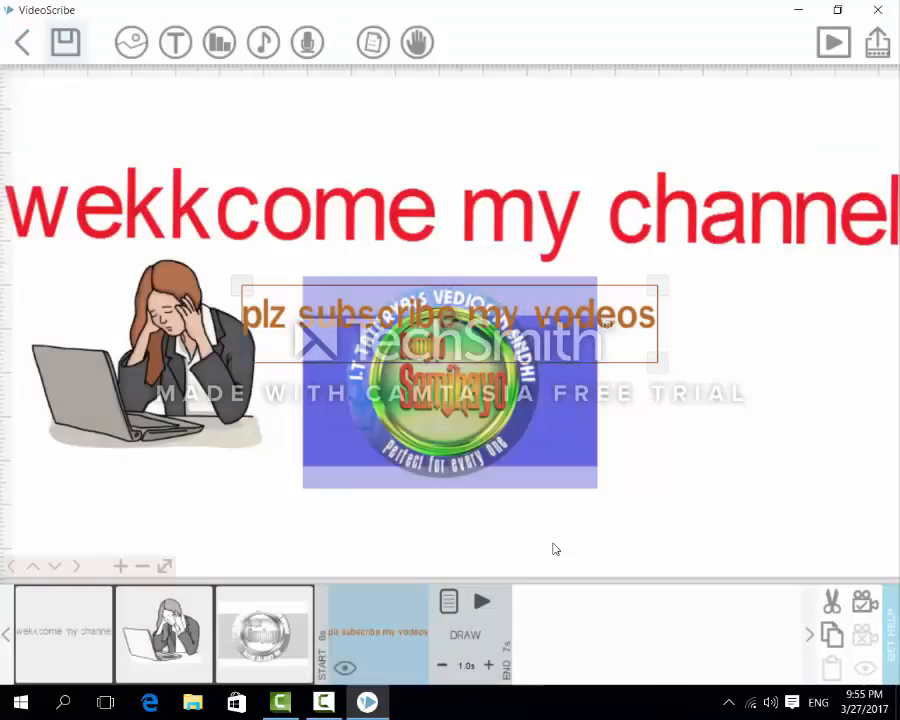
Move the subscribe text beneath the logo image and enlarge it slightly.
left_click_drag(560, 328, 546, 536)
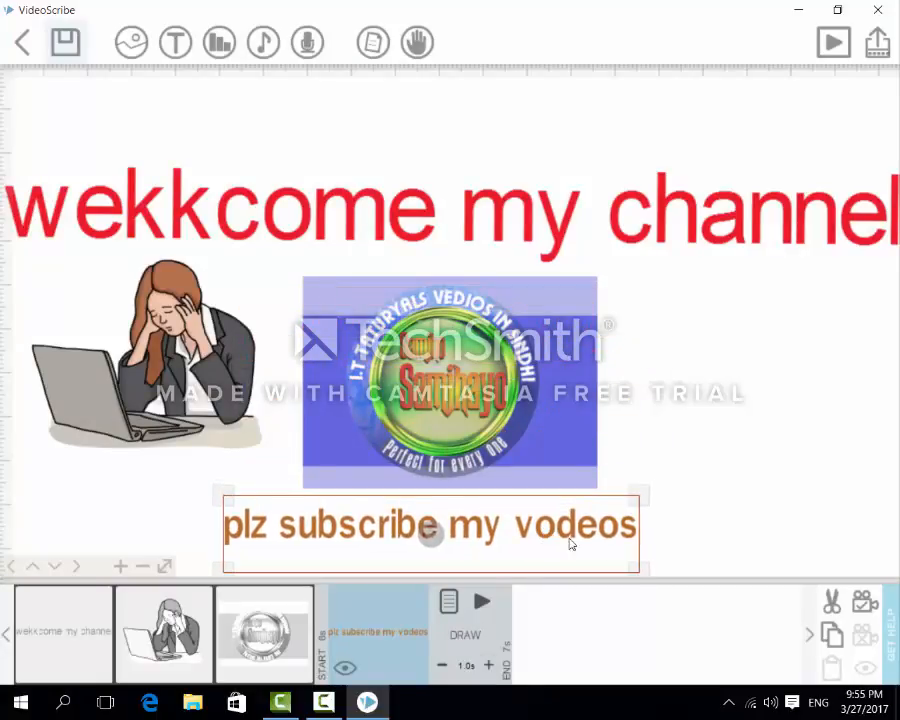
left_click_drag(640, 578, 747, 580)
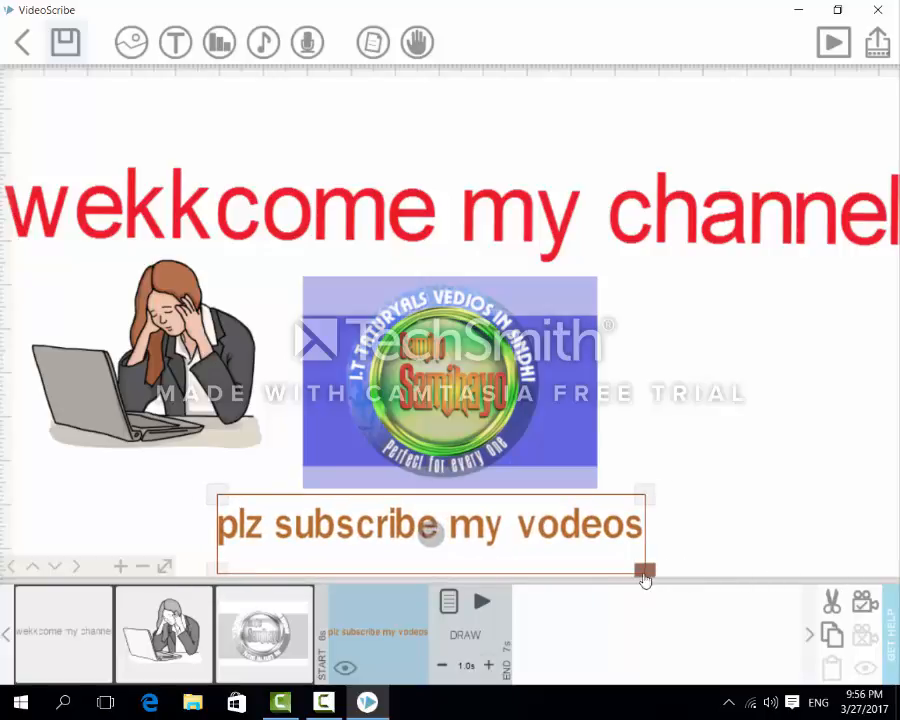
left_click(679, 573)
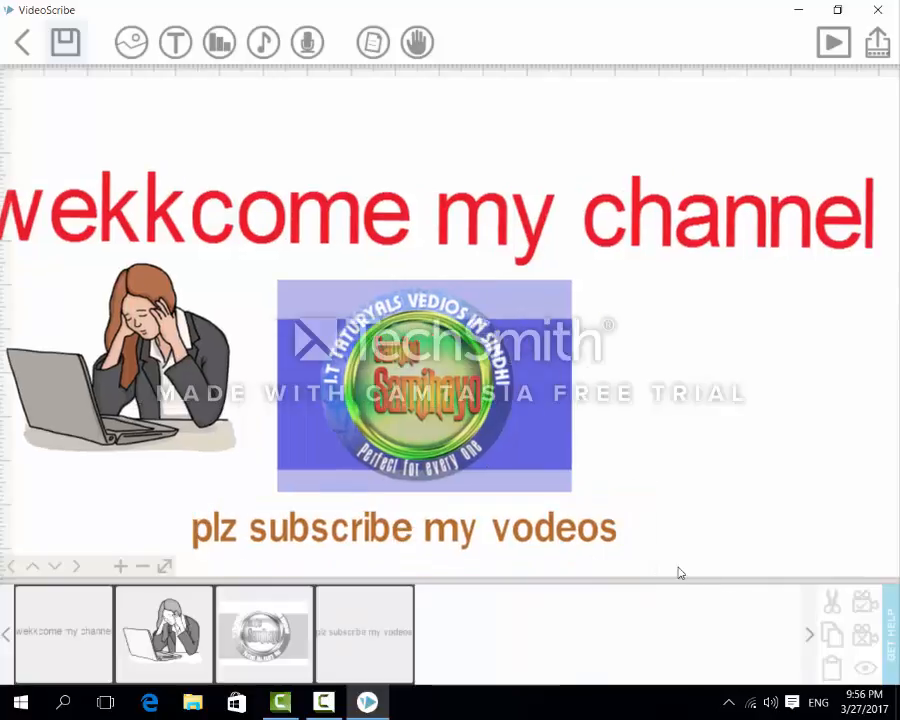
left_click(592, 538)
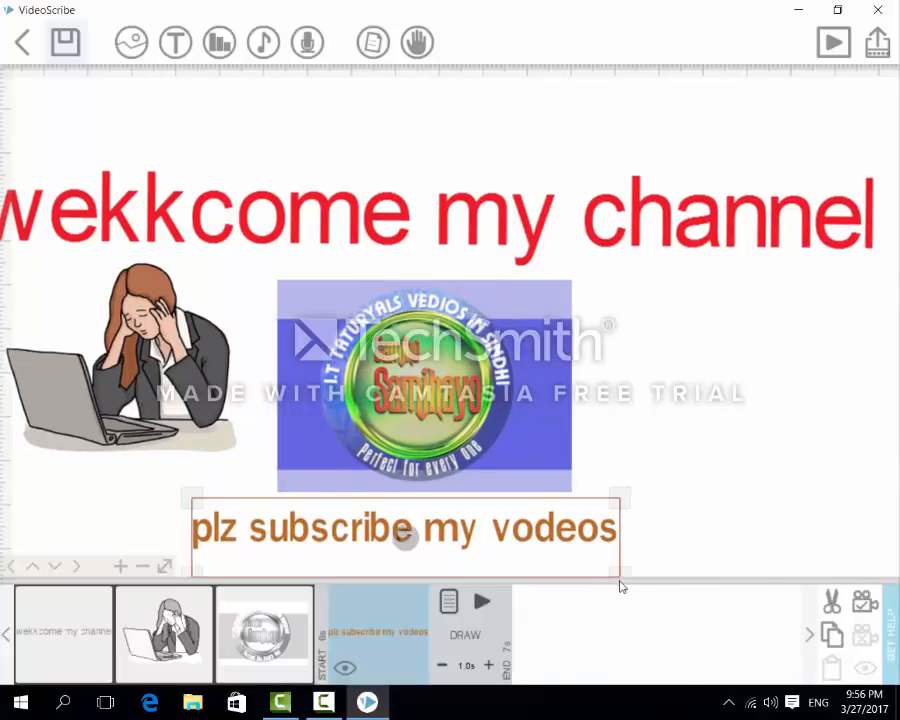
left_click_drag(670, 586, 730, 587)
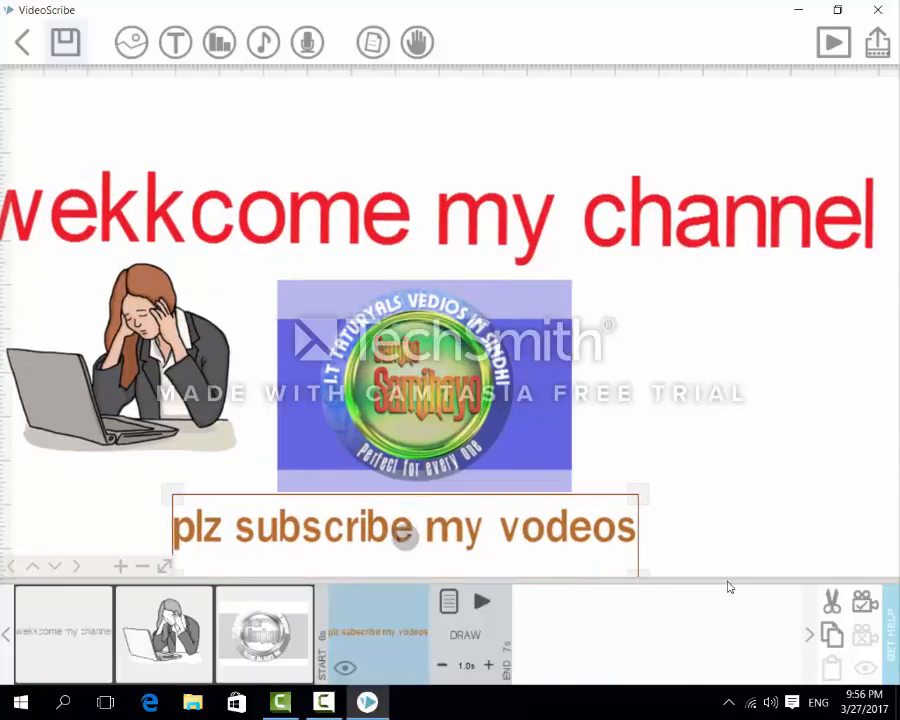
Set the subscribe text's draw time to 2.0 s and preview its drawing animation.
left_click(488, 665)
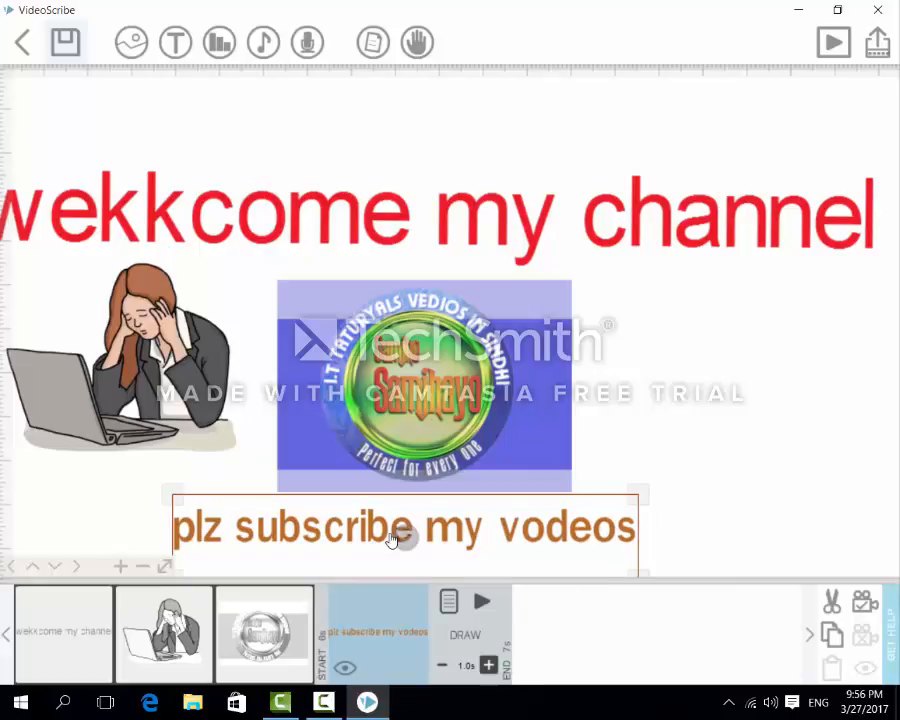
left_click(488, 665)
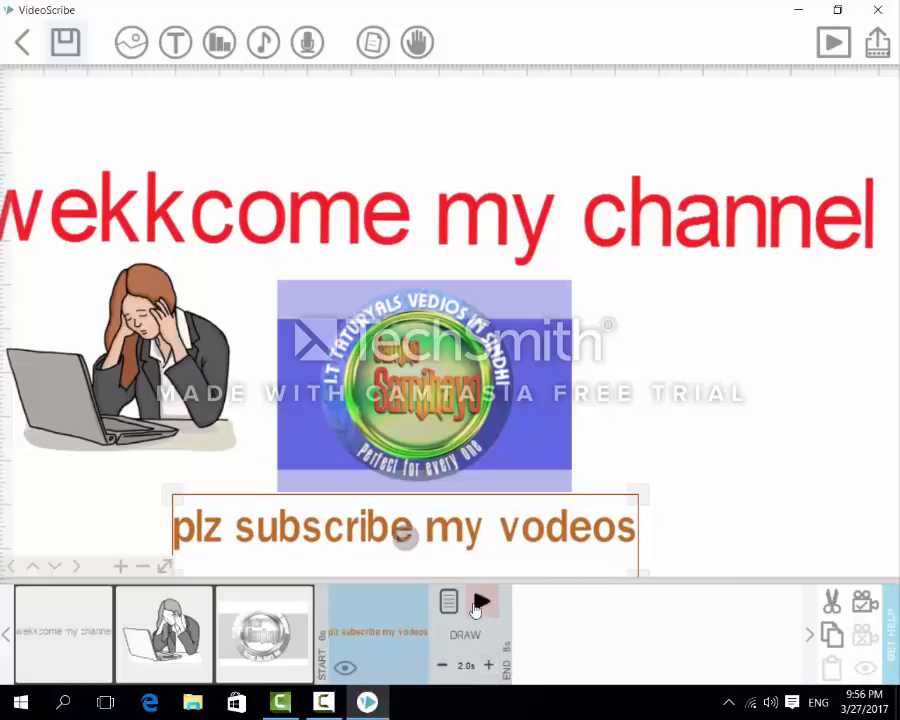
left_click(404, 537)
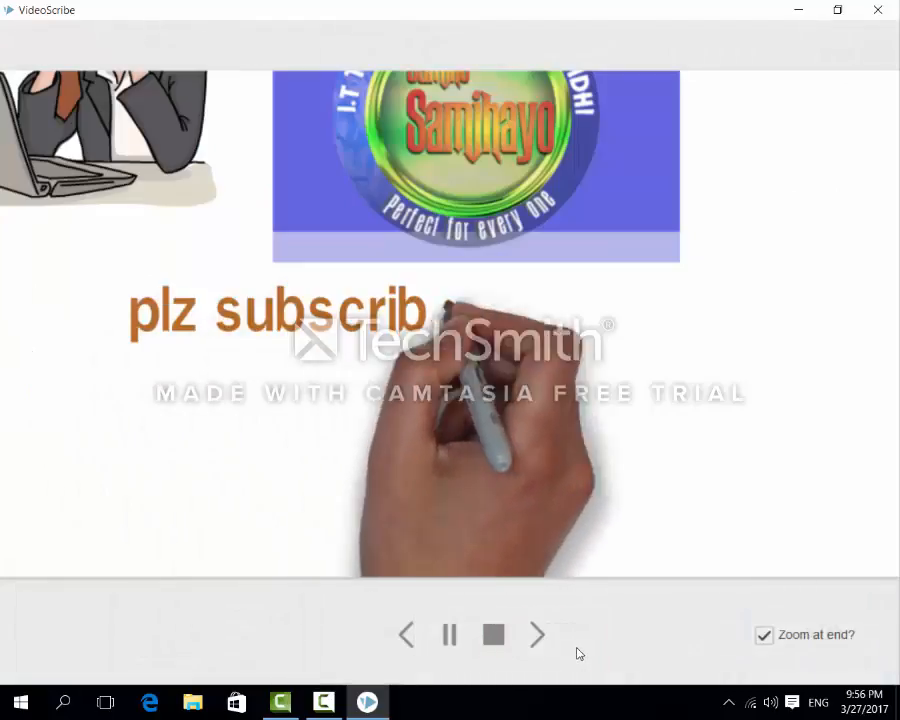